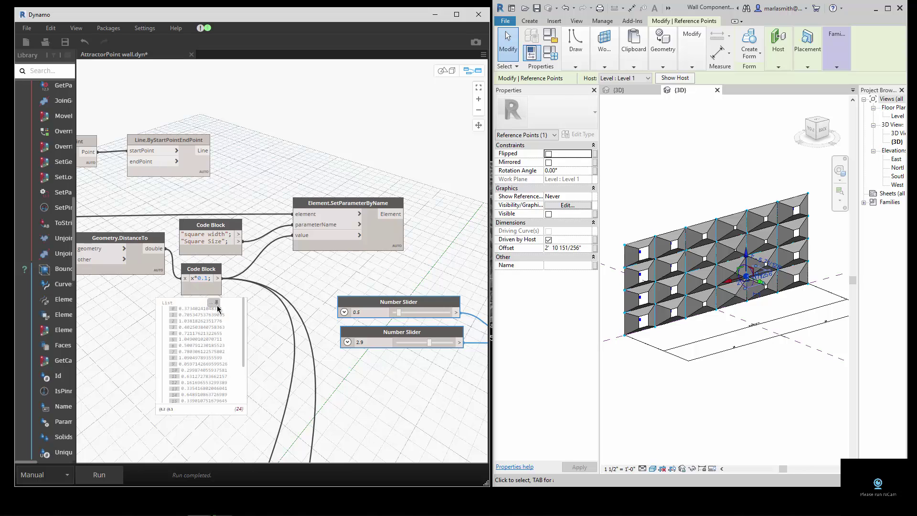
Move both number sliders and Math.RemapRange below the x*0.1 code block, and shift Element.SetParameterByName farther right in the graph.
left_click(744, 395)
scroll(726, 227, "up", 2)
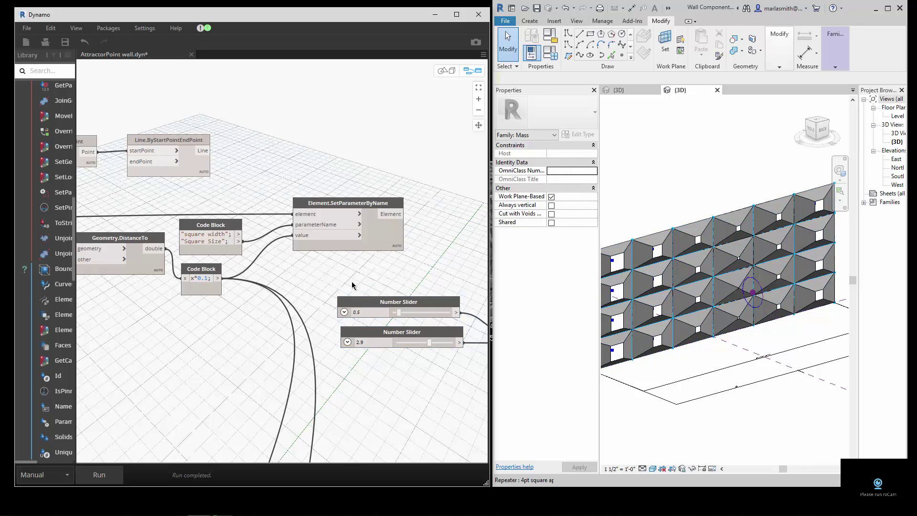
scroll(382, 291, "down", 5)
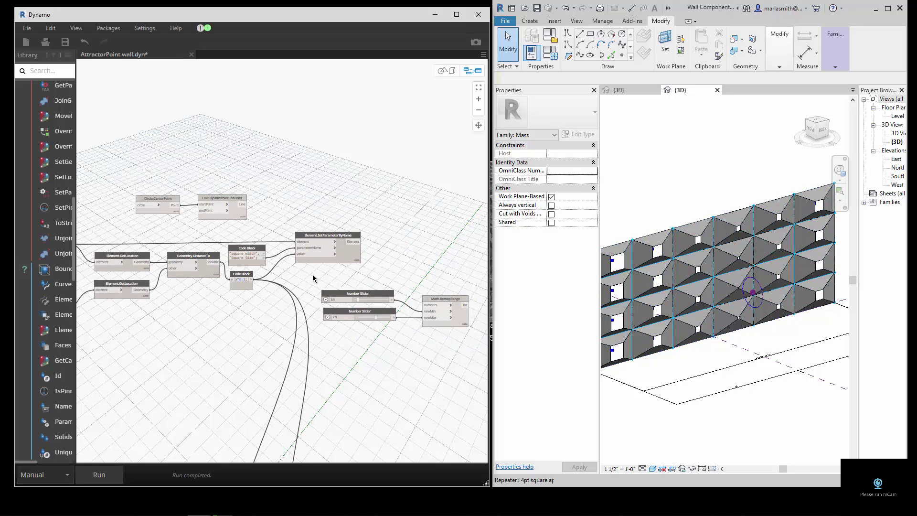
left_click_drag(311, 274, 486, 349)
left_click_drag(458, 301, 345, 313)
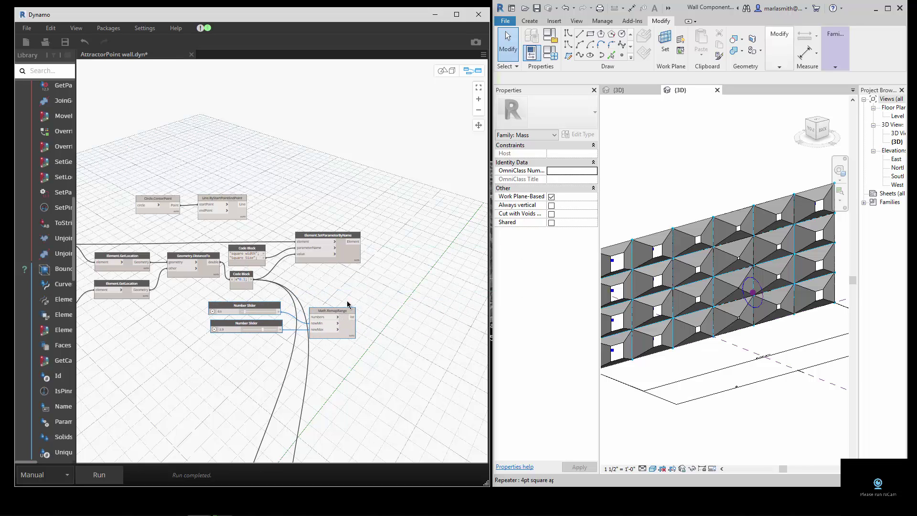
left_click_drag(354, 241, 451, 241)
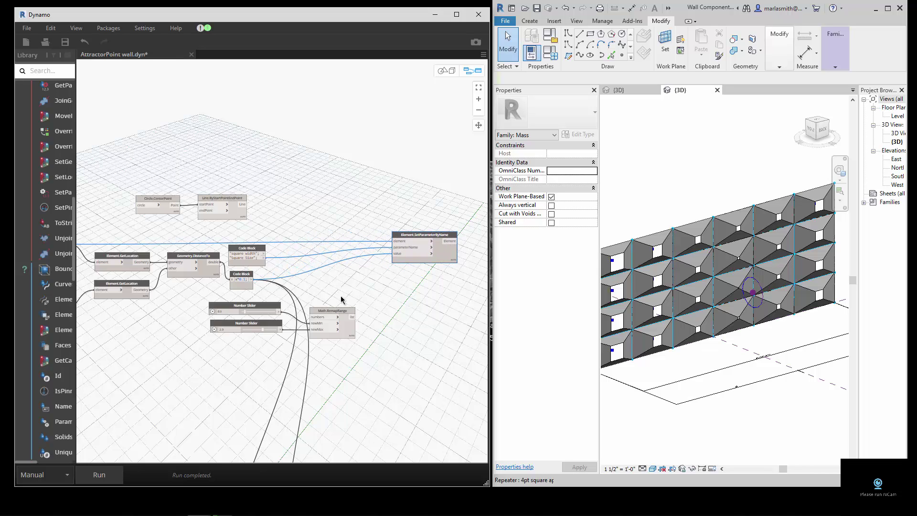
Connect the x*0.1 code block output to the numbers input of Math.RemapRange and reposition the minimum slider slightly.
scroll(257, 330, "up", 4)
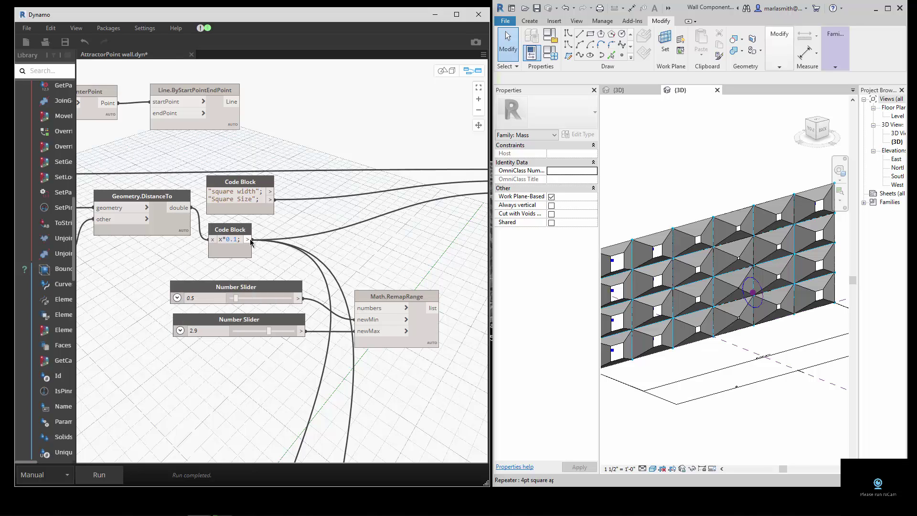
left_click(248, 239)
left_click(367, 311)
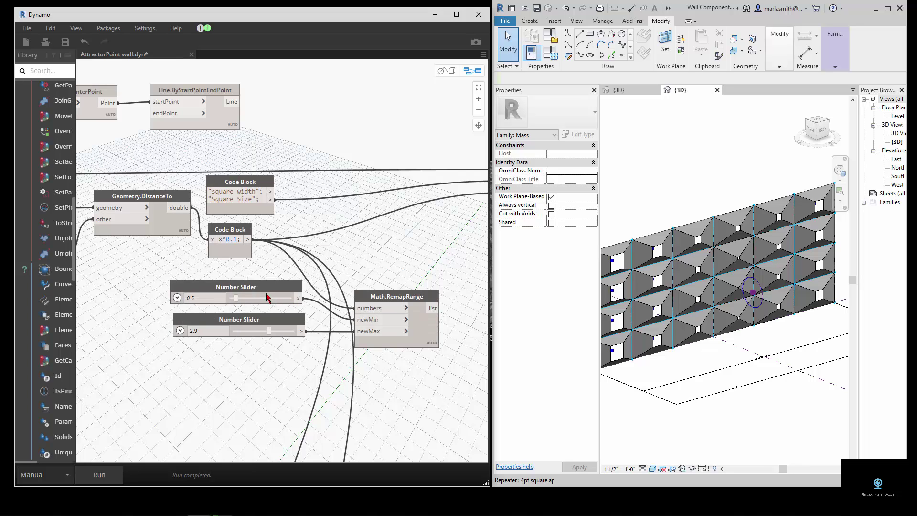
left_click_drag(256, 288, 257, 290)
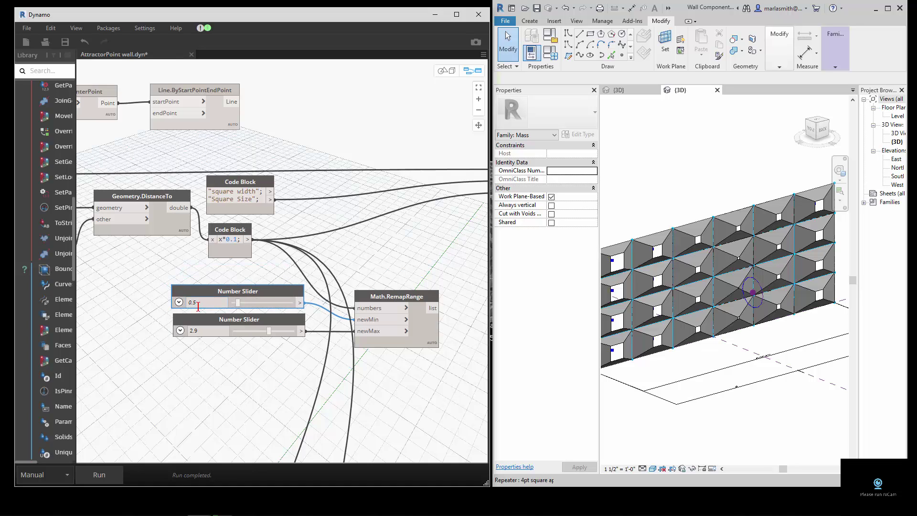
right_click(123, 305)
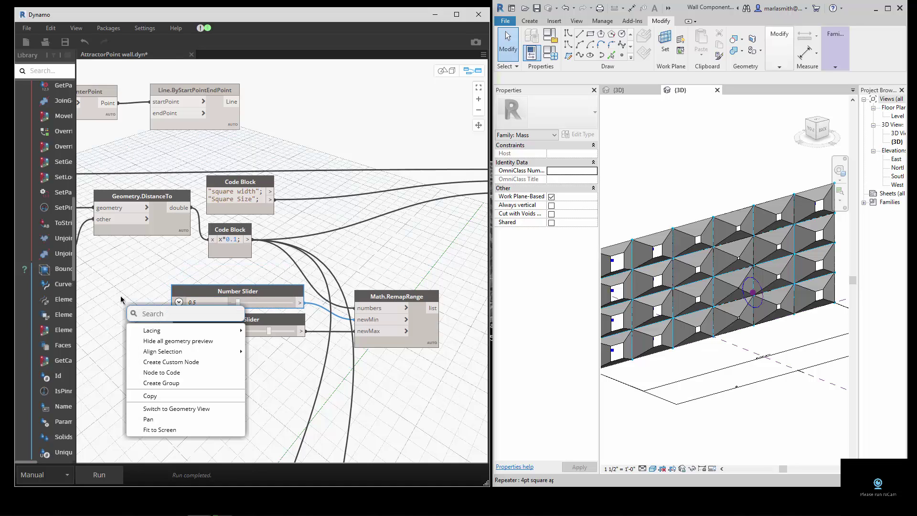
double_click(121, 300)
type("inc")
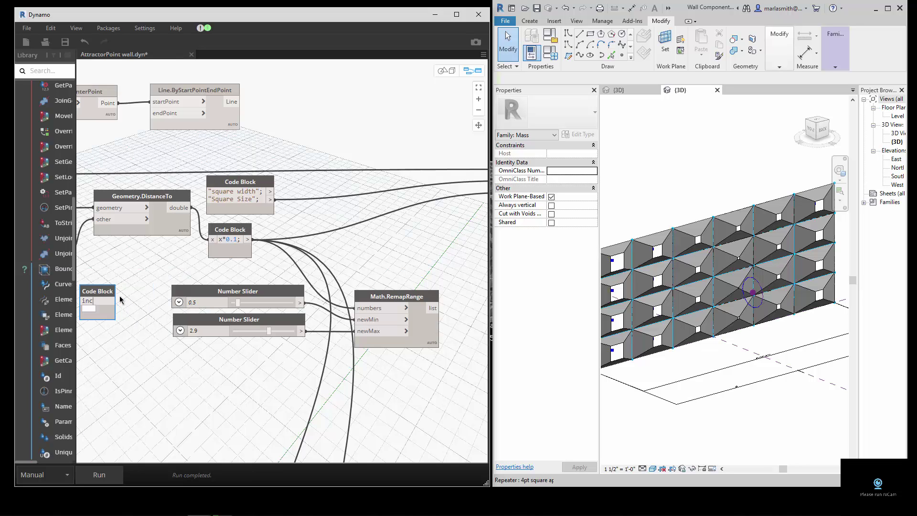
right_click(125, 297)
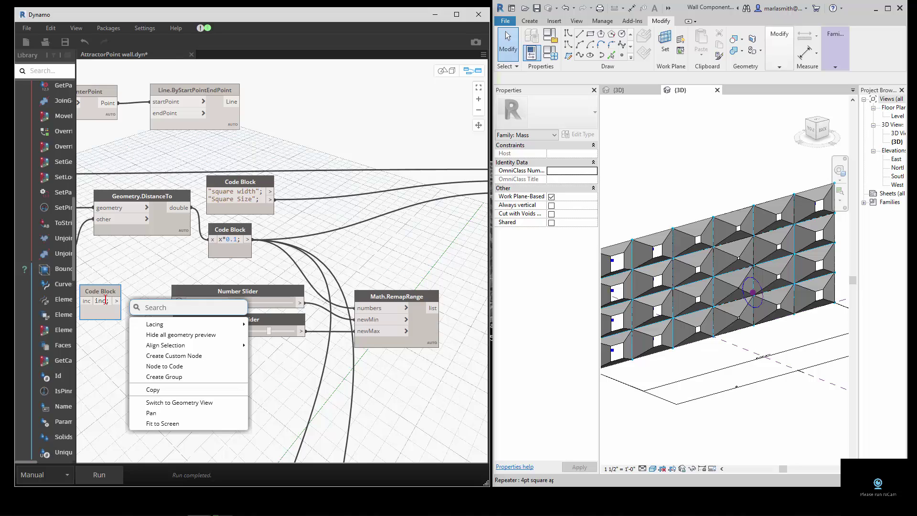
left_click(143, 279)
left_click(109, 289)
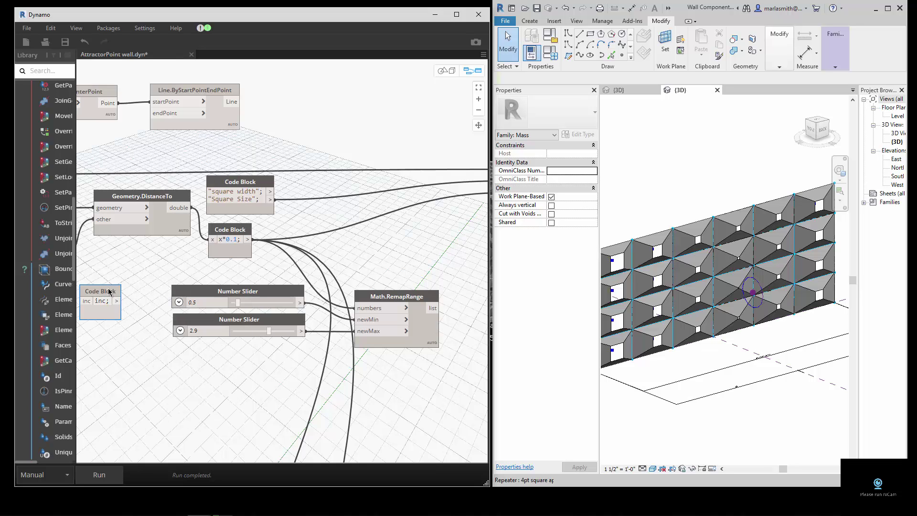
key("Delete")
Add a Number From Feet and Inches node and place it to the left of the number sliders.
right_click(128, 301)
type("inch")
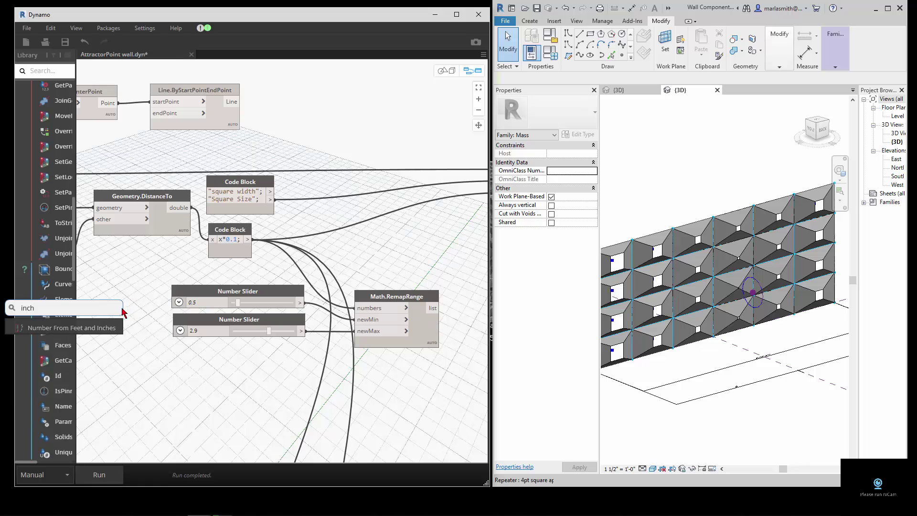
left_click(102, 329)
left_click_drag(144, 340, 109, 306)
scroll(316, 337, "down", 3)
scroll(171, 344, "up", 4)
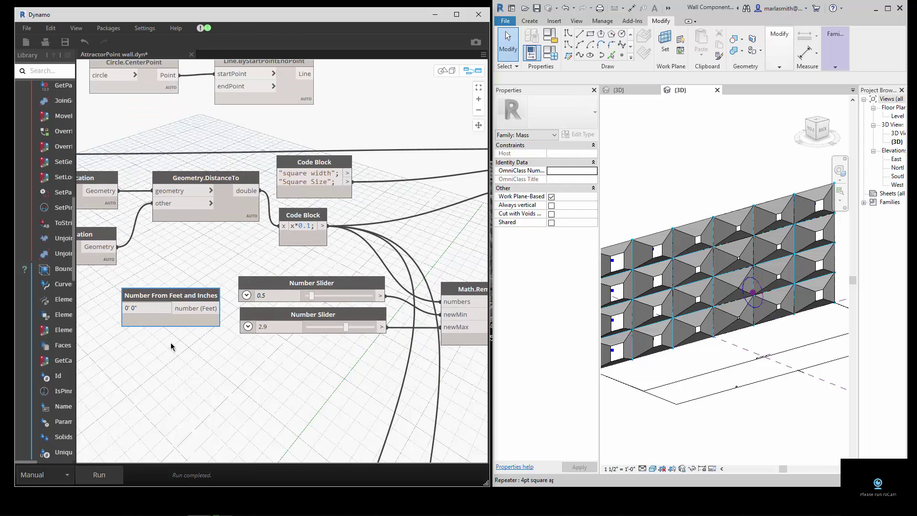
left_click_drag(172, 306, 166, 298)
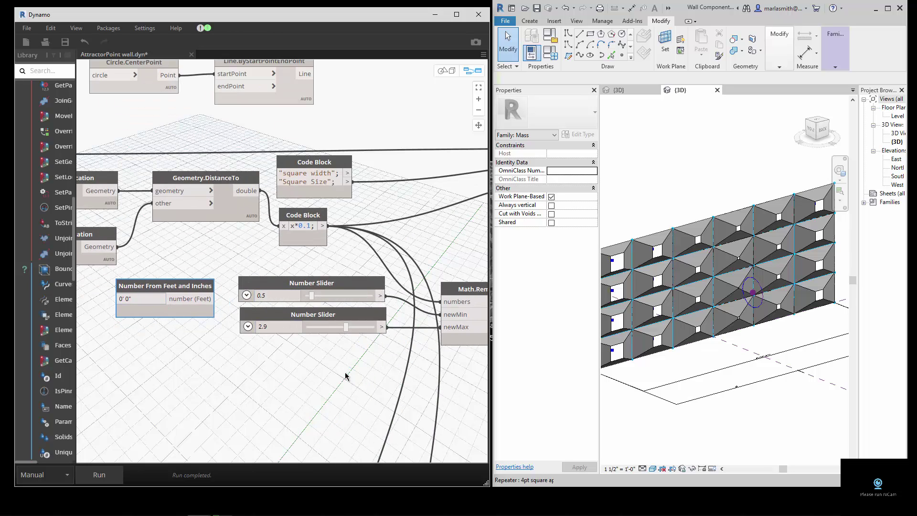
Connect the Math.RemapRange list output to the value input of Element.SetParameterByName and run the graph.
middle_click_drag(331, 363, 259, 371)
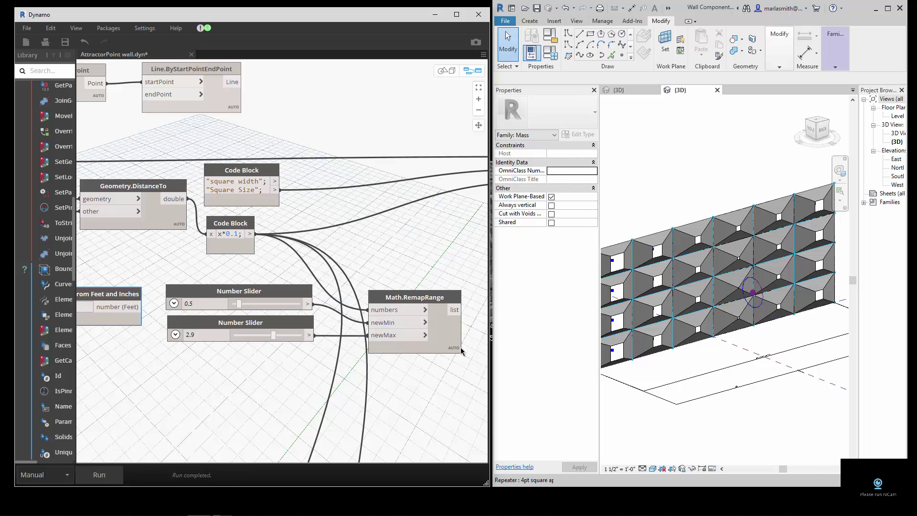
mouse_move(458, 353)
scroll(194, 325, "down", 5)
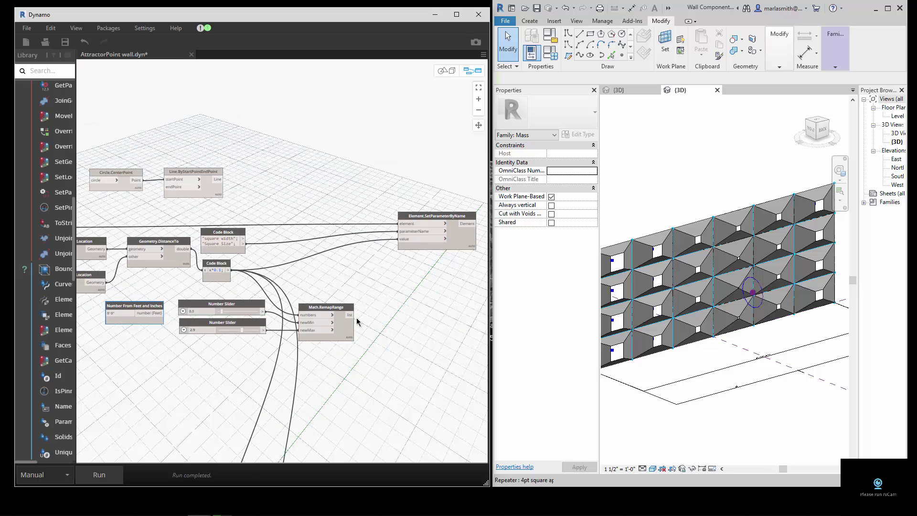
left_click_drag(350, 315, 403, 250)
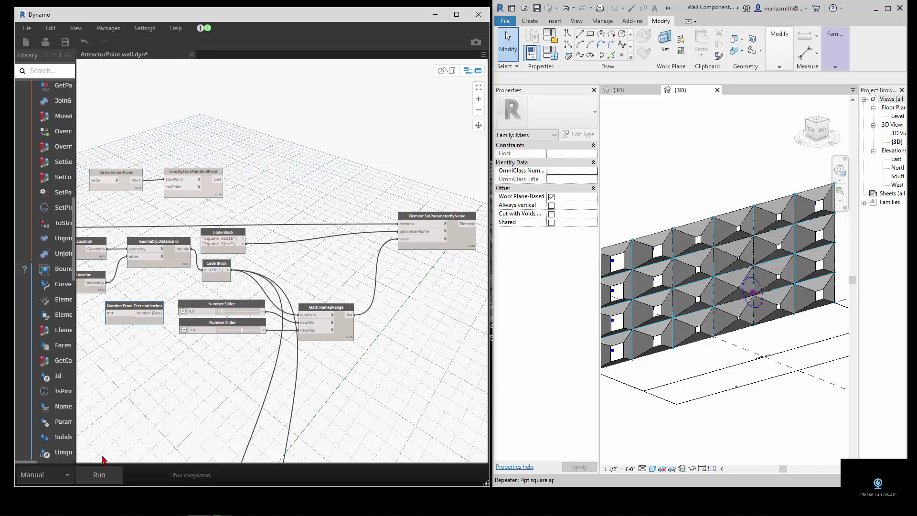
left_click(116, 470)
middle_click_drag(742, 355, 786, 383, "shift")
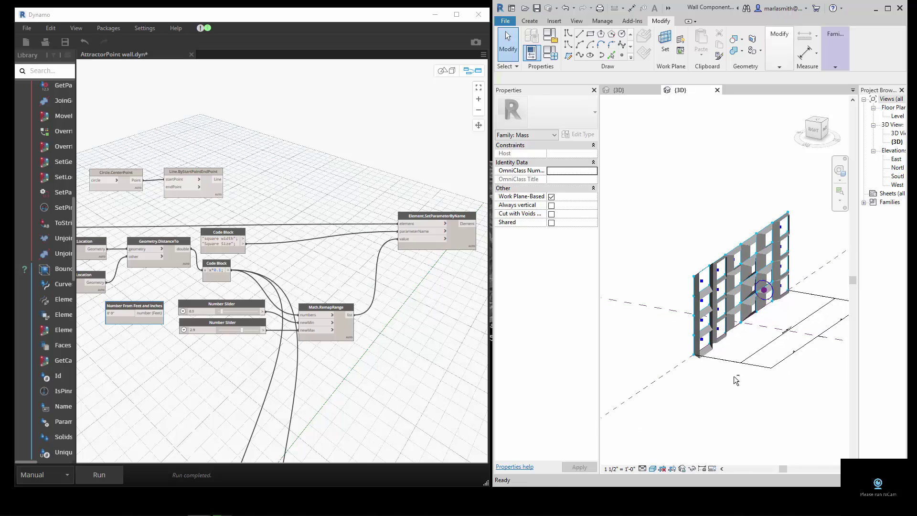
Set the newMax slider to 1.9, run the graph and view the updated wall from another angle.
scroll(204, 345, "up", 2)
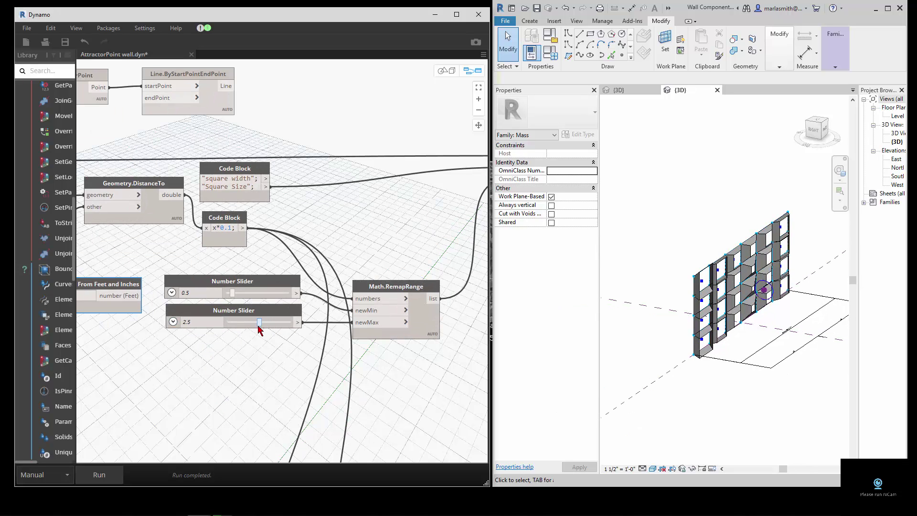
left_click_drag(266, 322, 251, 324)
left_click(121, 473)
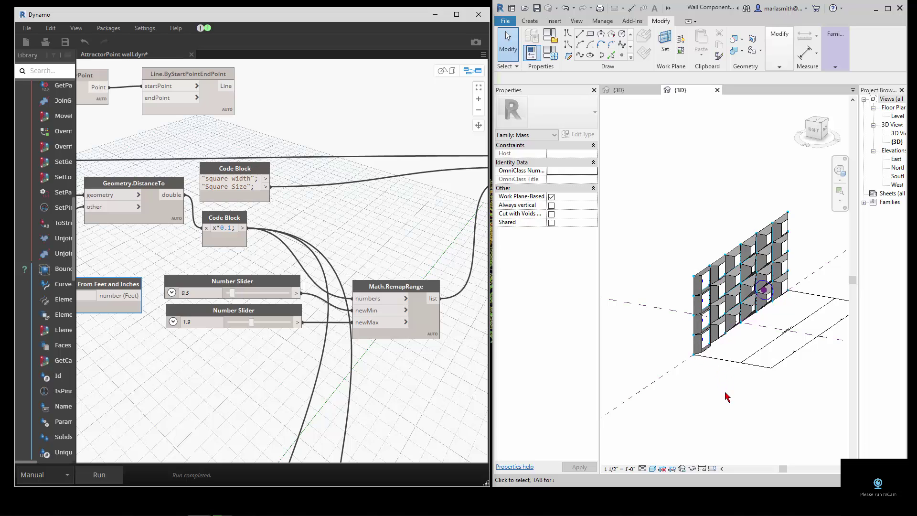
middle_click_drag(725, 395, 680, 382, "shift")
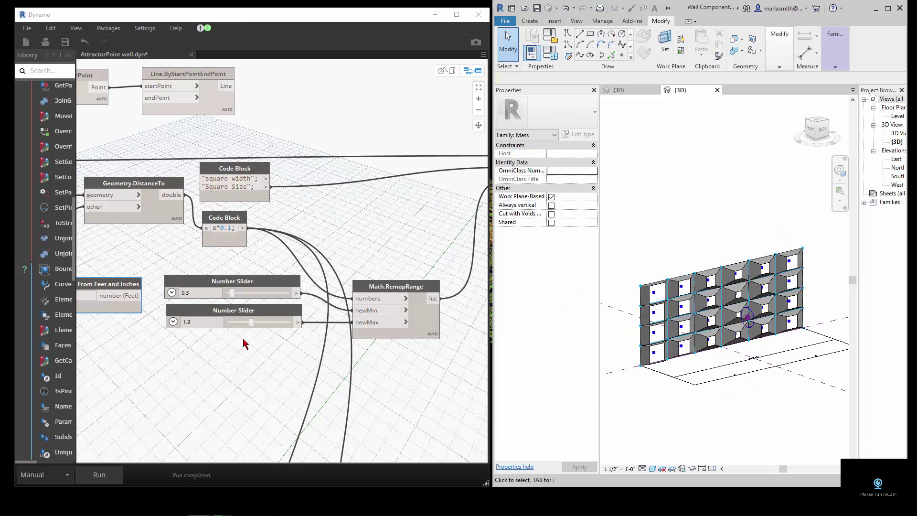
Try remap ranges of 0.3 to 1.7 and 0.3 to 1.2 on the sliders, running the graph for each.
scroll(228, 296, "up", 3)
scroll(227, 297, "up", 2)
left_click_drag(244, 306, 237, 306)
left_click_drag(282, 359, 276, 362)
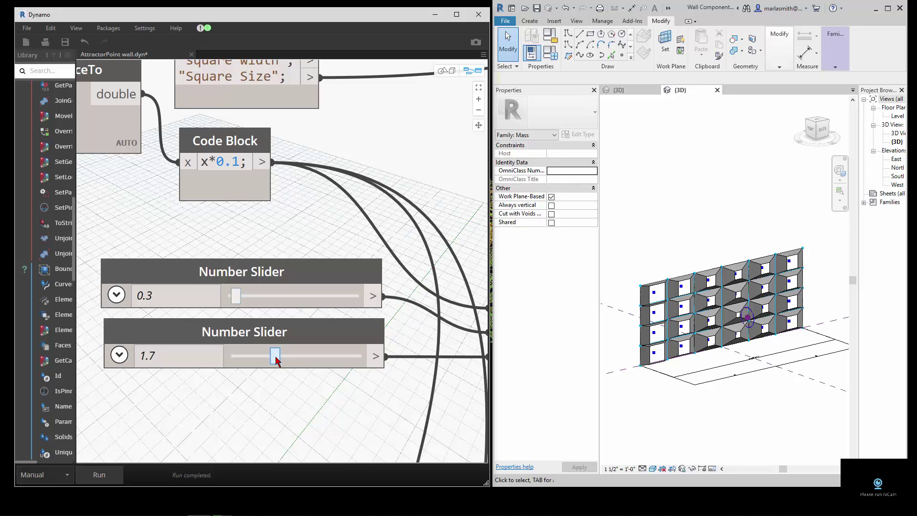
left_click(99, 474)
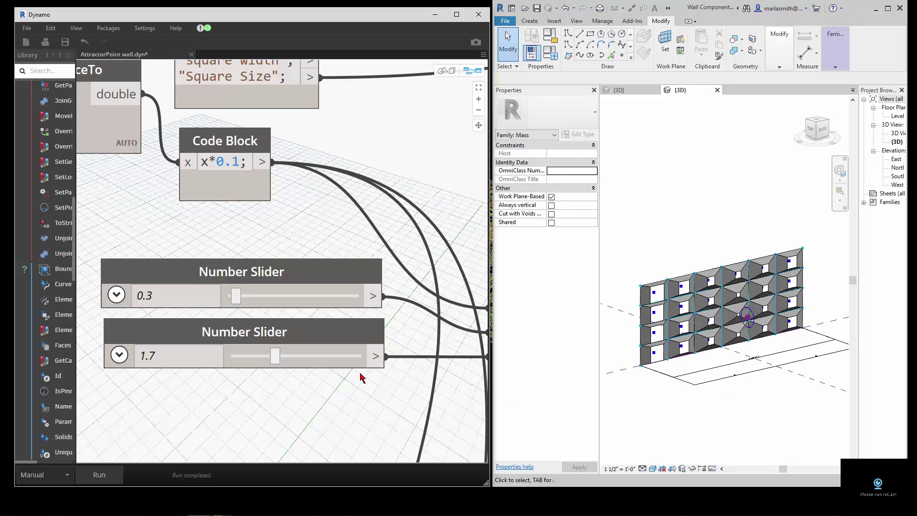
left_click_drag(275, 356, 263, 357)
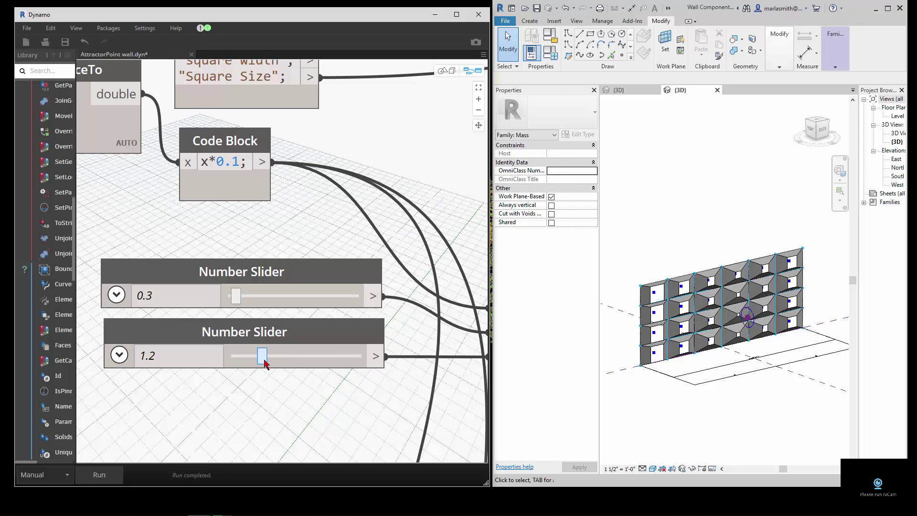
left_click(100, 481)
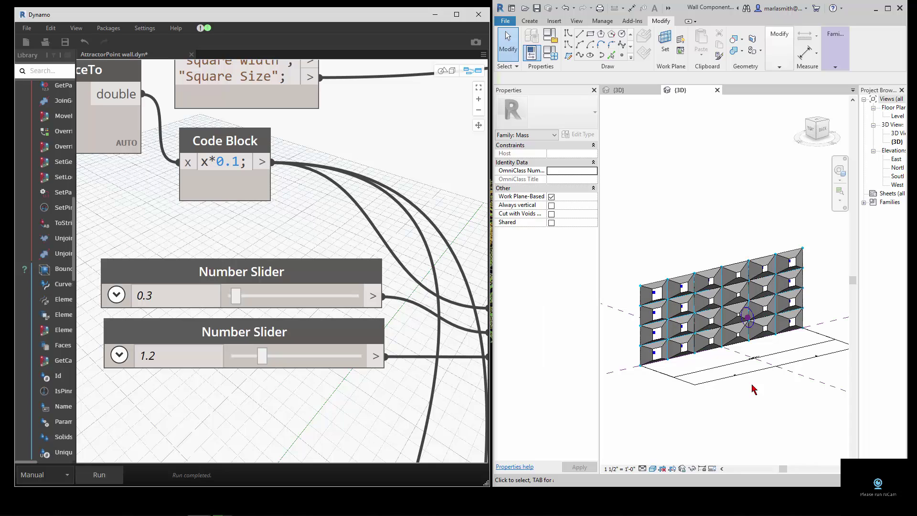
Set the newMin slider to 0.2 and the newMax slider to 1.8, running the graph after each change.
scroll(196, 292, "up", 3)
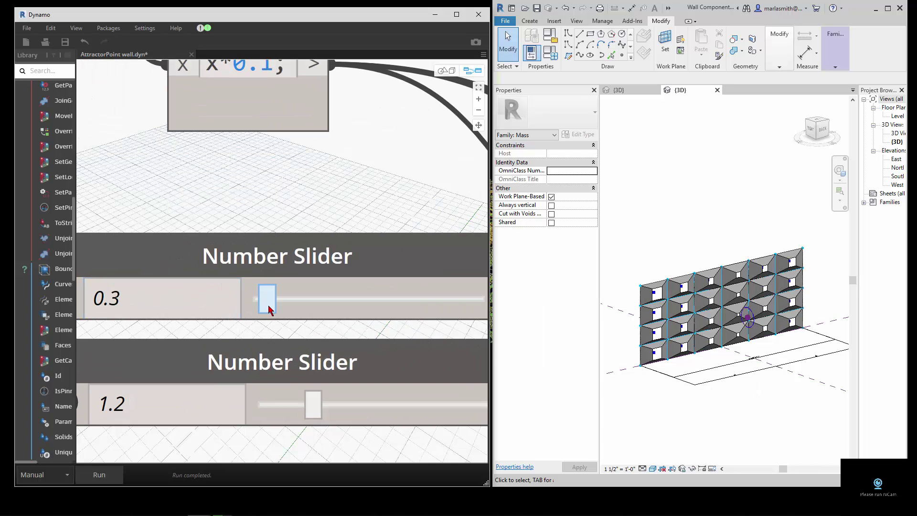
left_click_drag(270, 311, 267, 311)
left_click(112, 476)
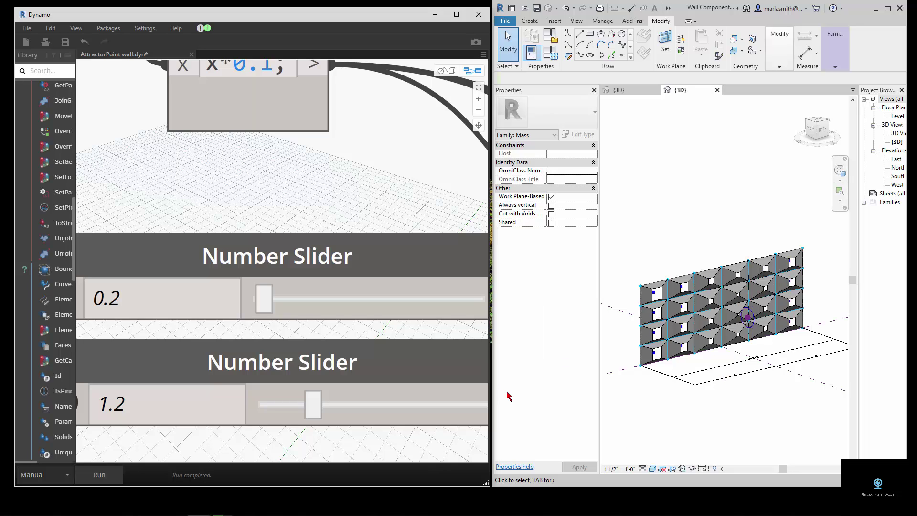
left_click_drag(313, 405, 341, 405)
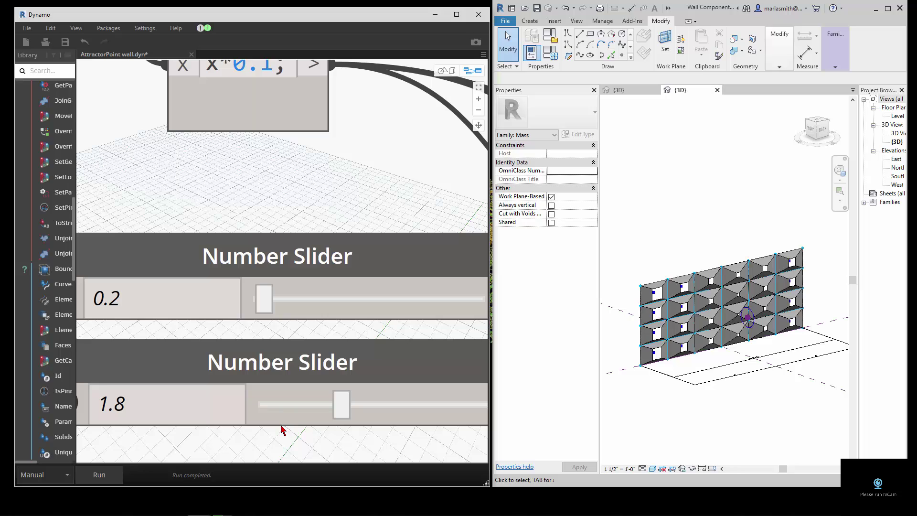
left_click(101, 475)
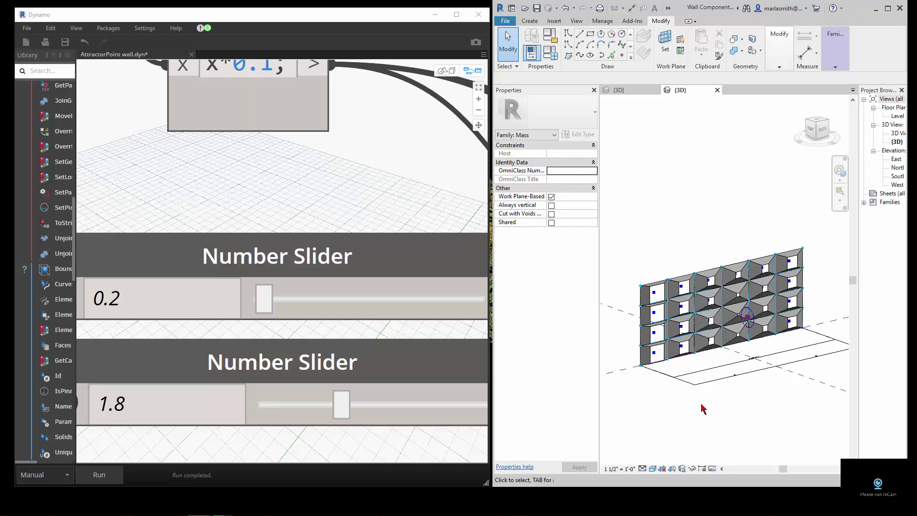
Switch to Revit and open the family of the wall's upper corner repeated component for editing, viewing its square aperture.
scroll(714, 259, "down", 4)
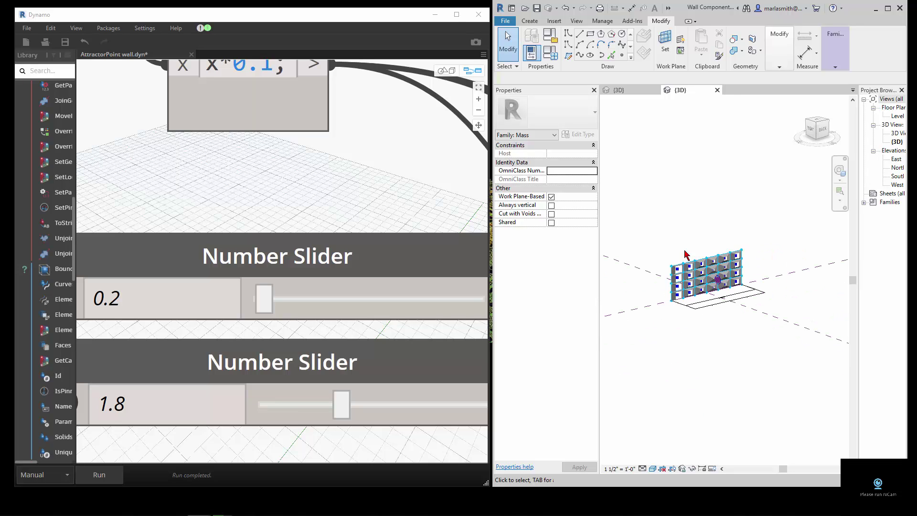
scroll(739, 246, "up", 3)
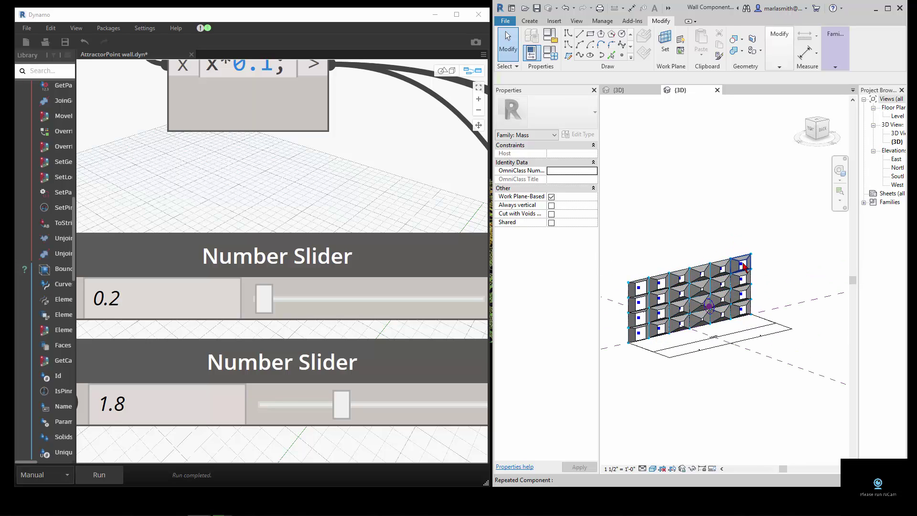
left_click(743, 265)
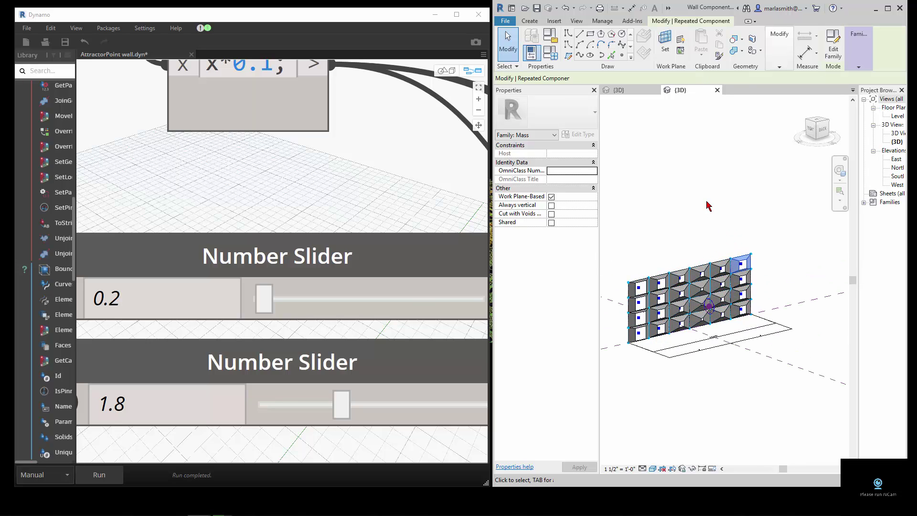
left_click(835, 55)
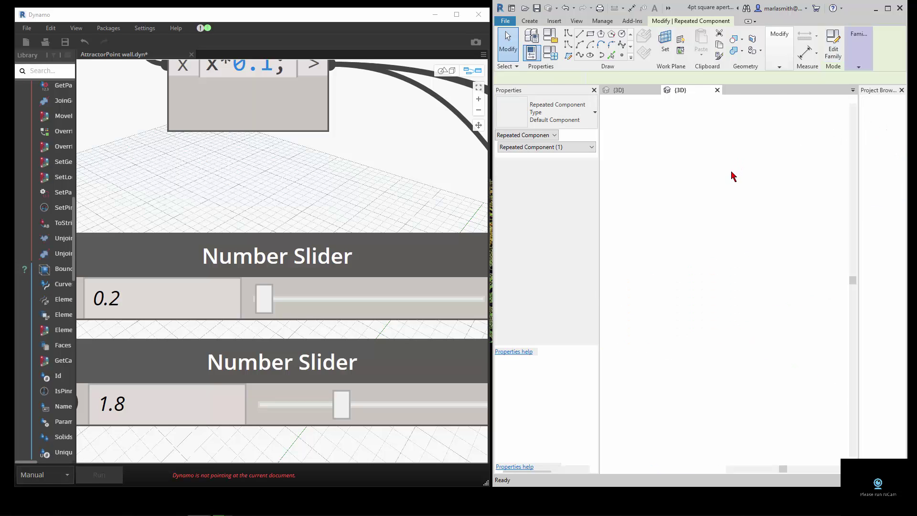
scroll(720, 285, "up", 9)
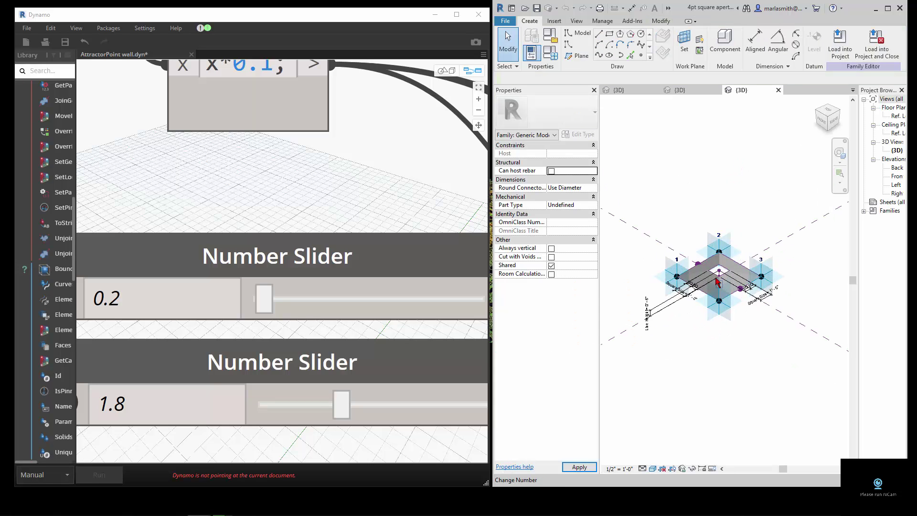
middle_click_drag(736, 330, 739, 356, "shift")
scroll(735, 314, "down", 2)
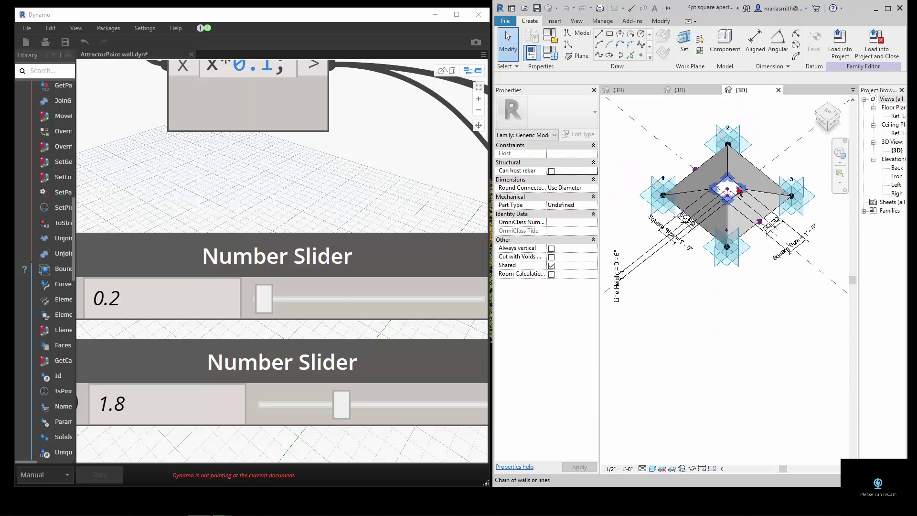
Associate the rotation angle of the reference point in the square aperture with a new instance parameter named Angle Top.
scroll(727, 190, "up", 5)
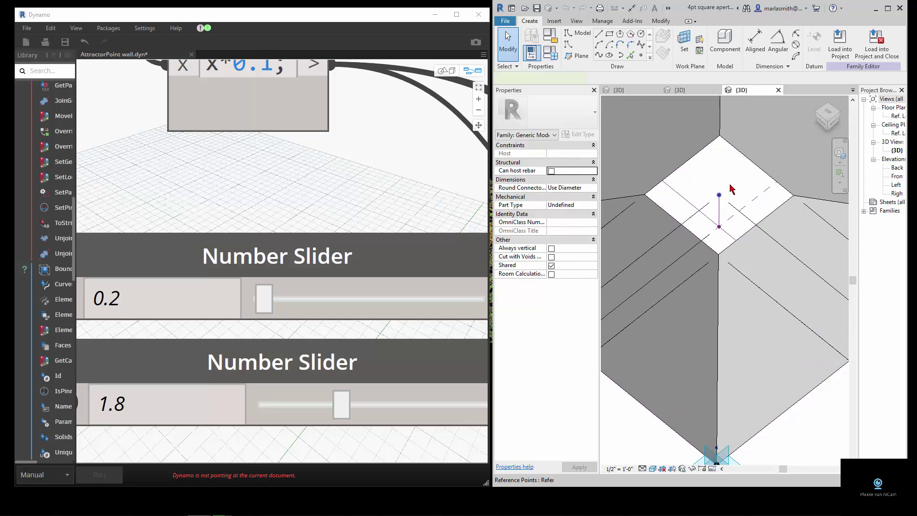
left_click(731, 186)
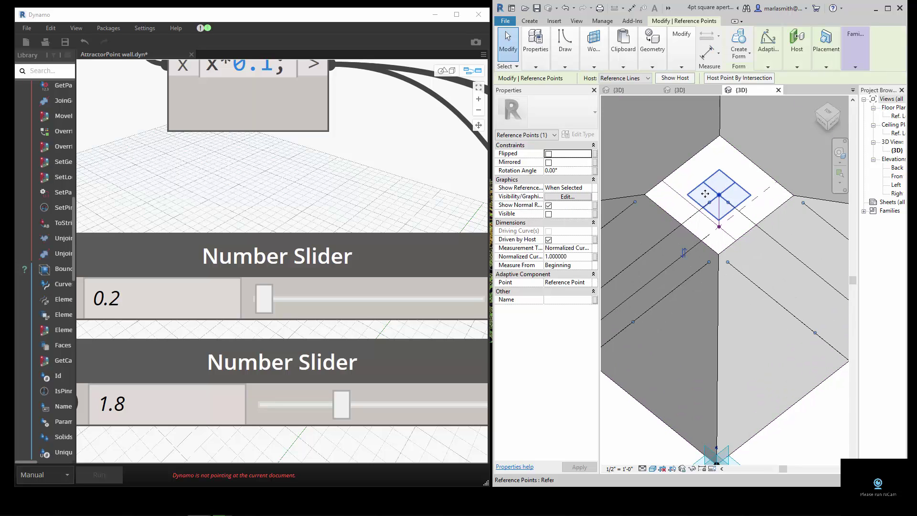
left_click(595, 171)
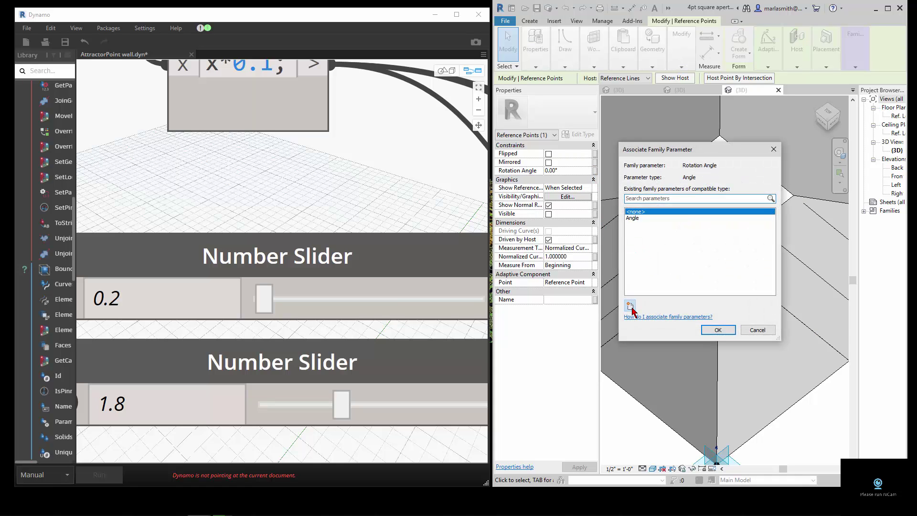
left_click(631, 307)
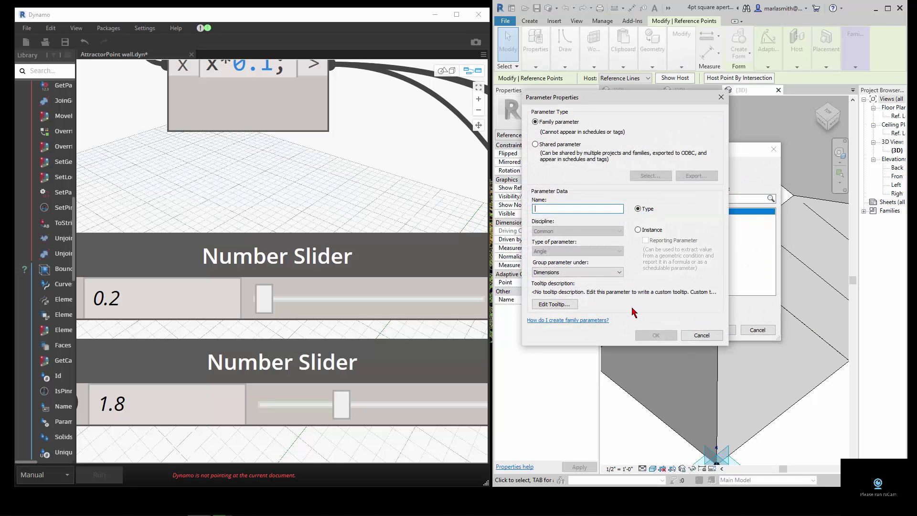
left_click(623, 232)
left_click(558, 209)
type("Angle Top")
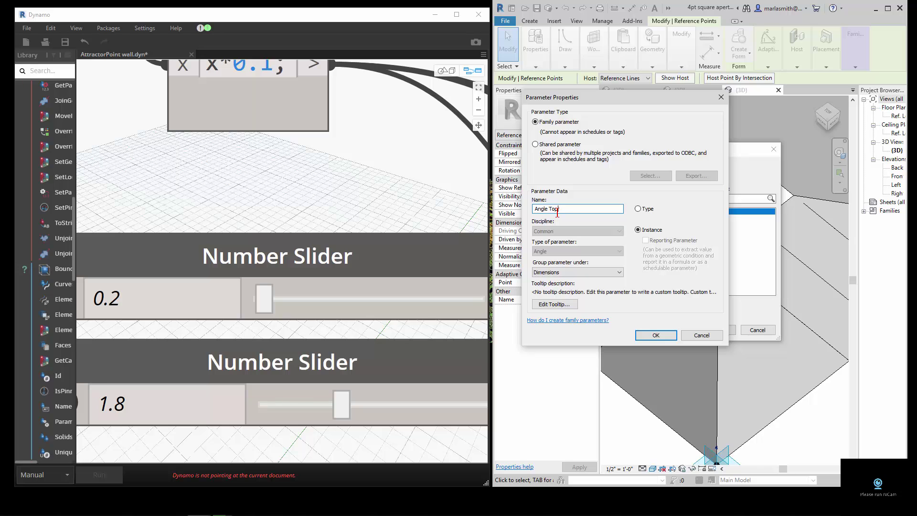
left_click(656, 334)
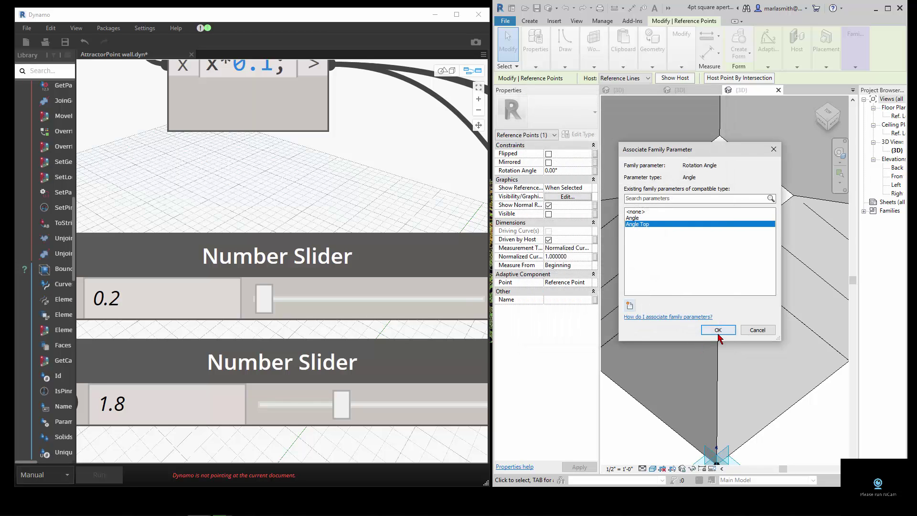
left_click(716, 328)
Load the edited aperture family into Wall Component Family.rfa only, overwriting the existing version.
scroll(669, 353, "down", 5)
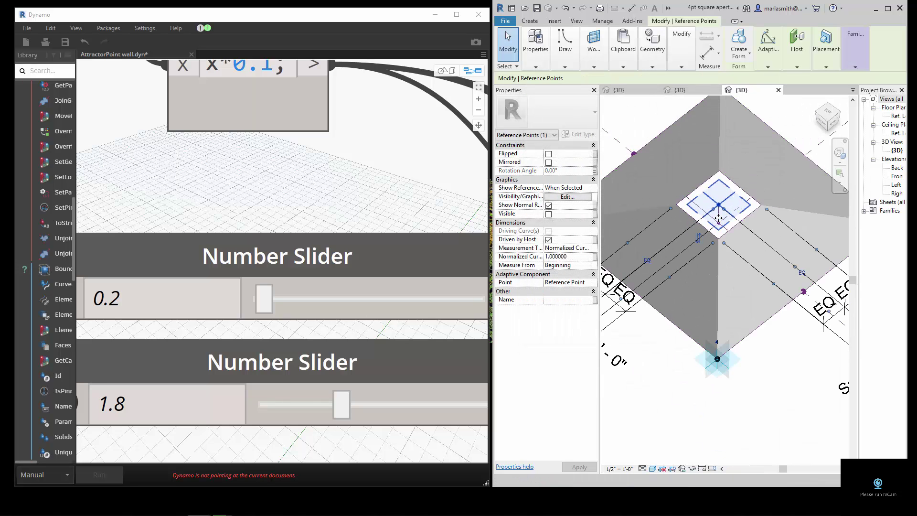
left_click(656, 376)
scroll(656, 376, "down", 2)
mouse_move(835, 48)
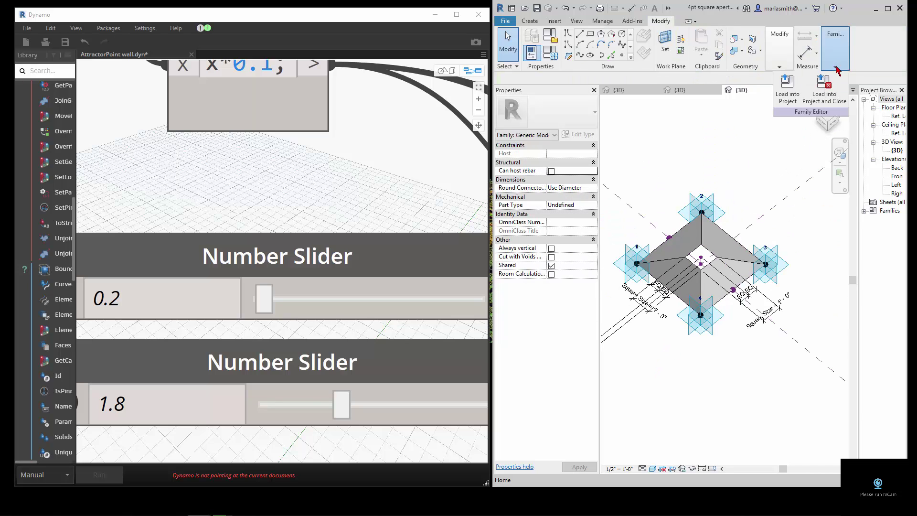
left_click(788, 90)
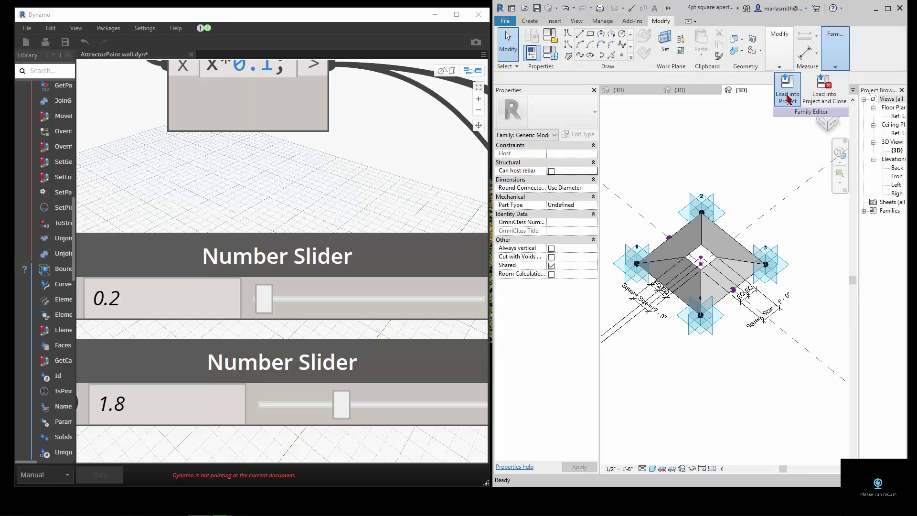
left_click(638, 205)
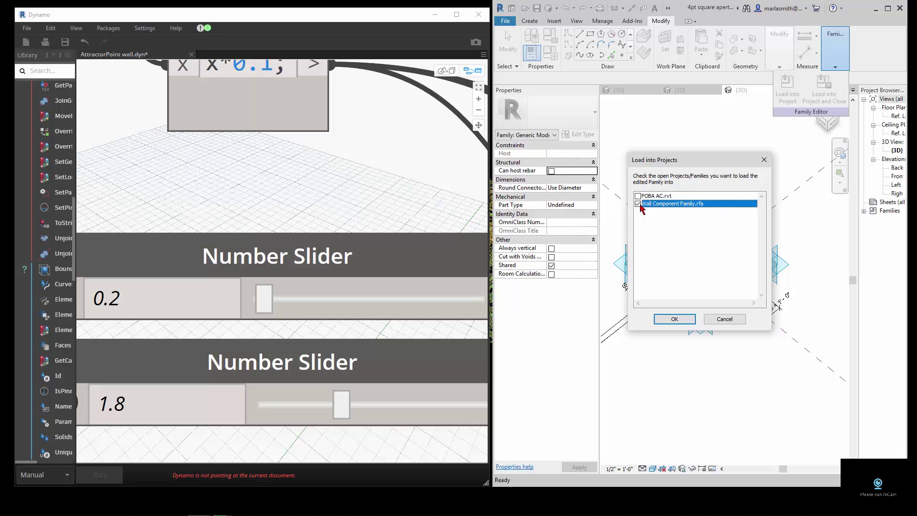
left_click(674, 319)
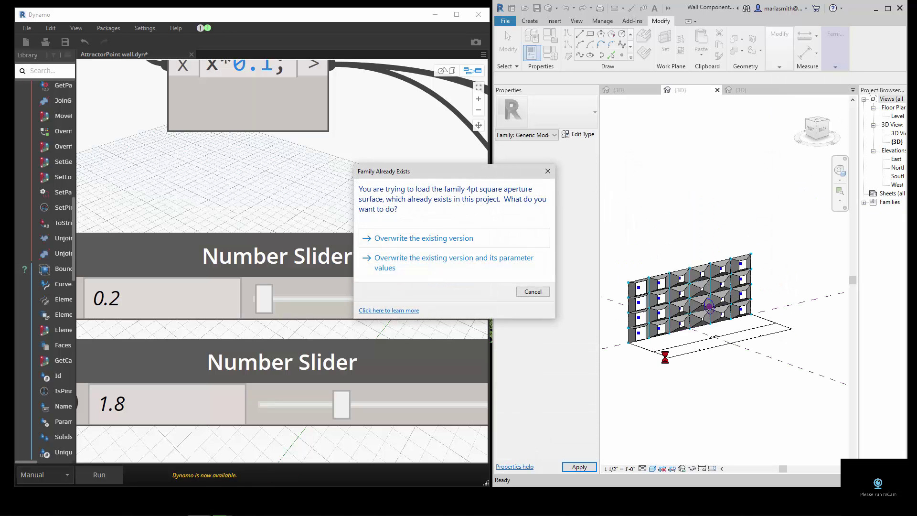
left_click(441, 239)
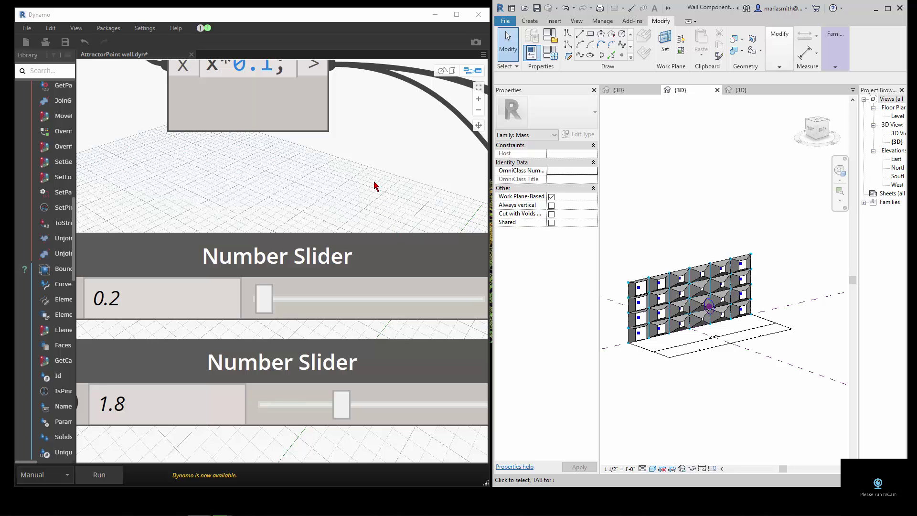
In Dynamo, duplicate the Element.SetParameterByName node and place the copy above the original.
scroll(325, 279, "down", 10)
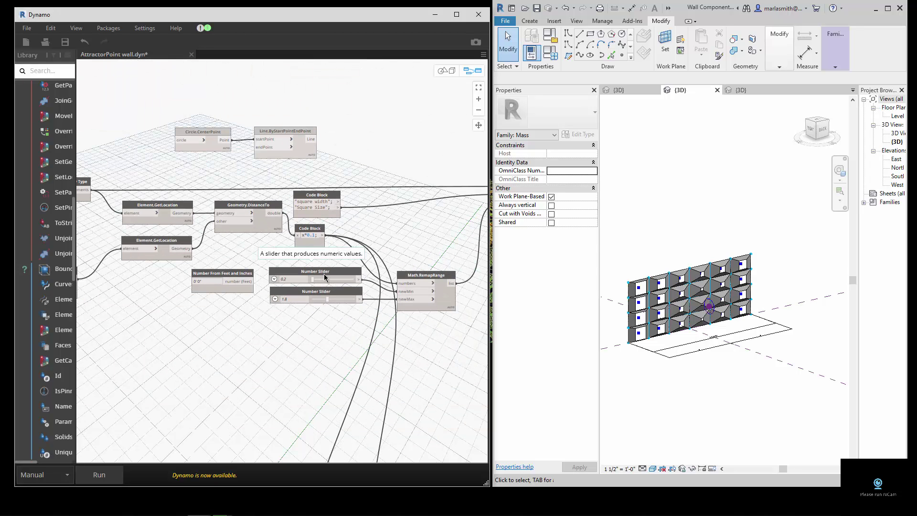
middle_click_drag(331, 156, 218, 198)
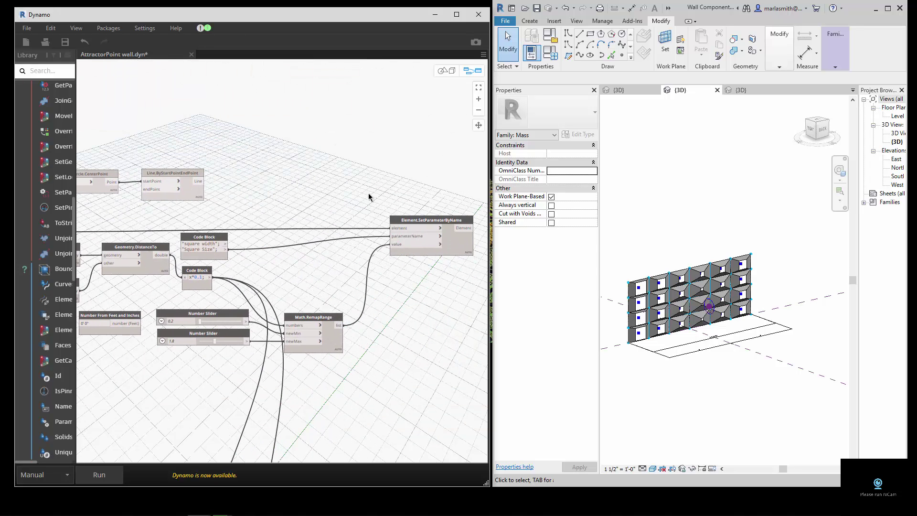
middle_click_drag(403, 197, 351, 201)
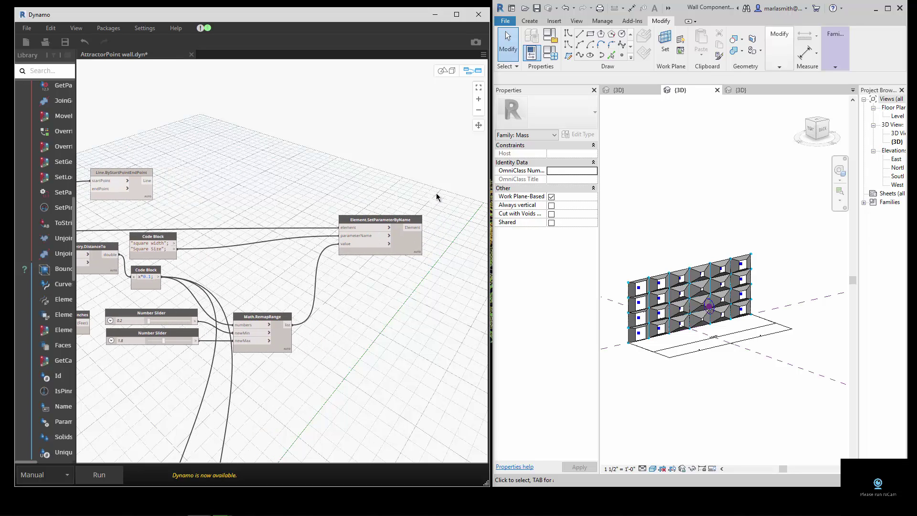
left_click_drag(437, 193, 325, 263)
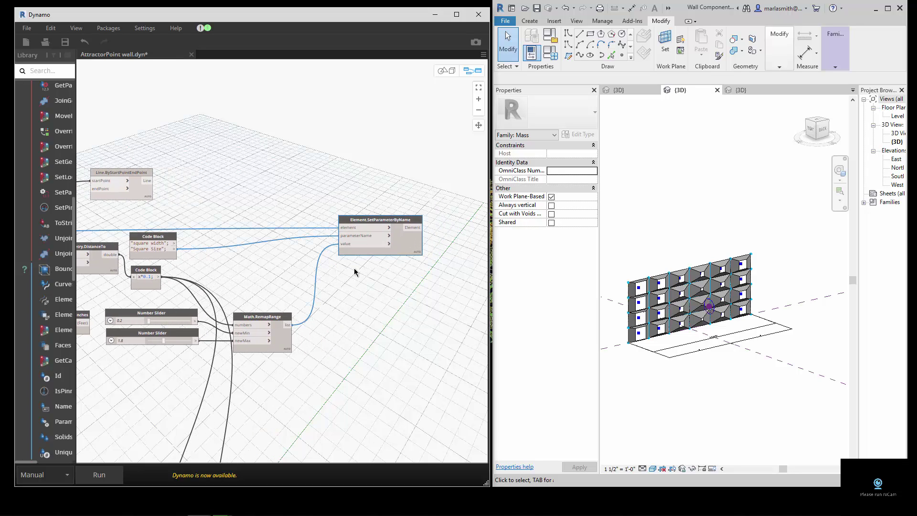
key("ctrl+c")
key("ctrl+v")
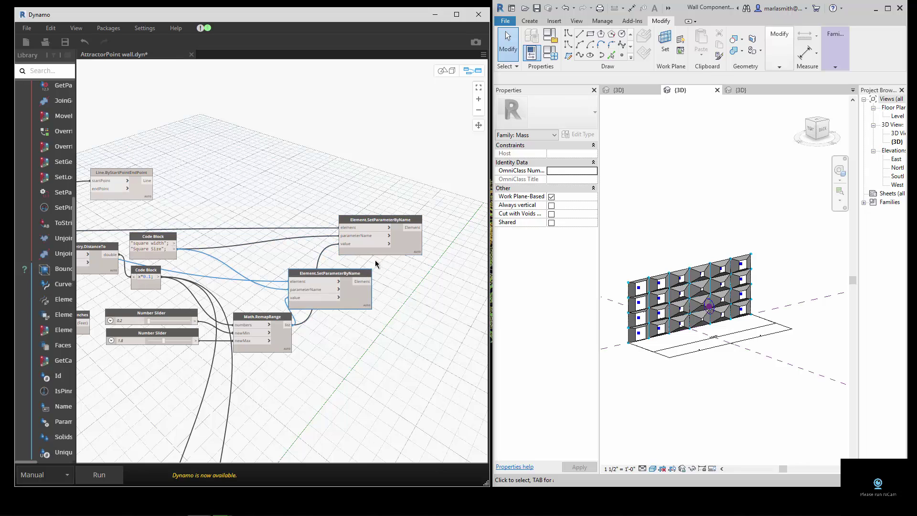
left_click_drag(347, 277, 407, 164)
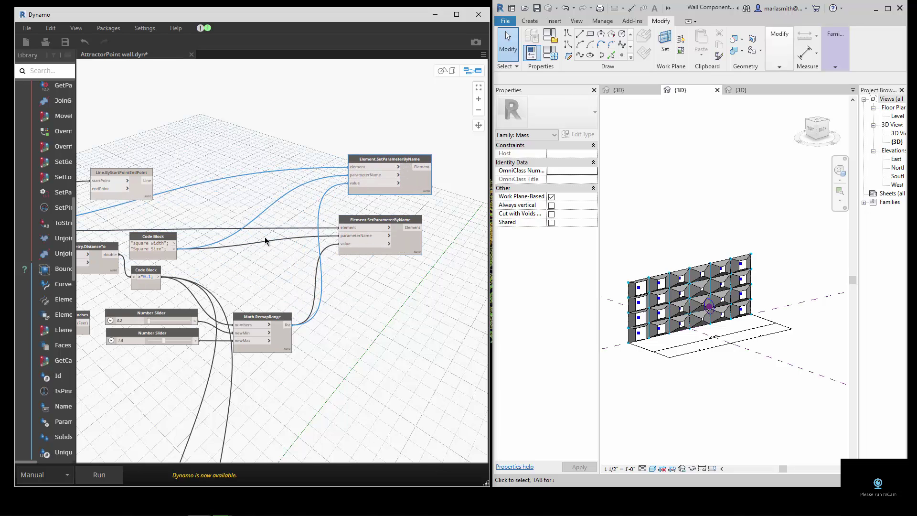
Add the line "Angle Top"; to the parameter-name code block and wire it to the duplicated node's parameterName input.
scroll(153, 253, "up", 5)
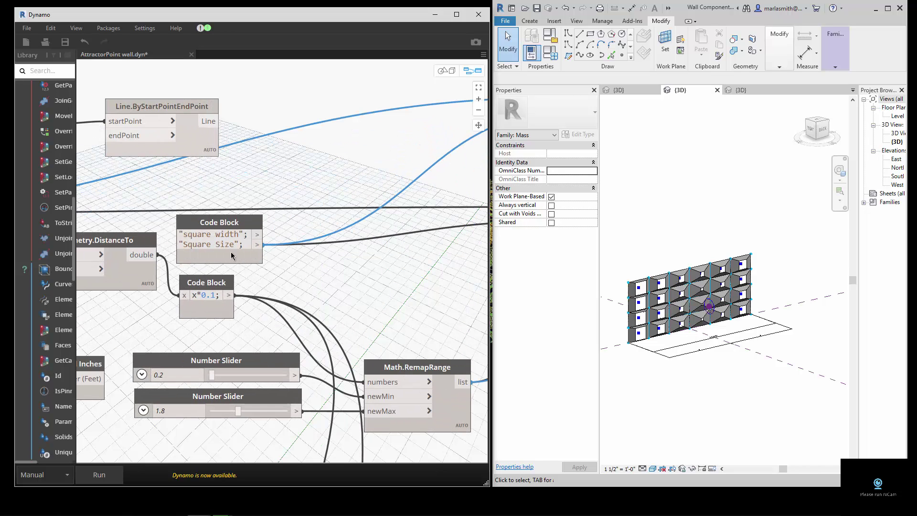
mouse_move(246, 247)
key("Return")
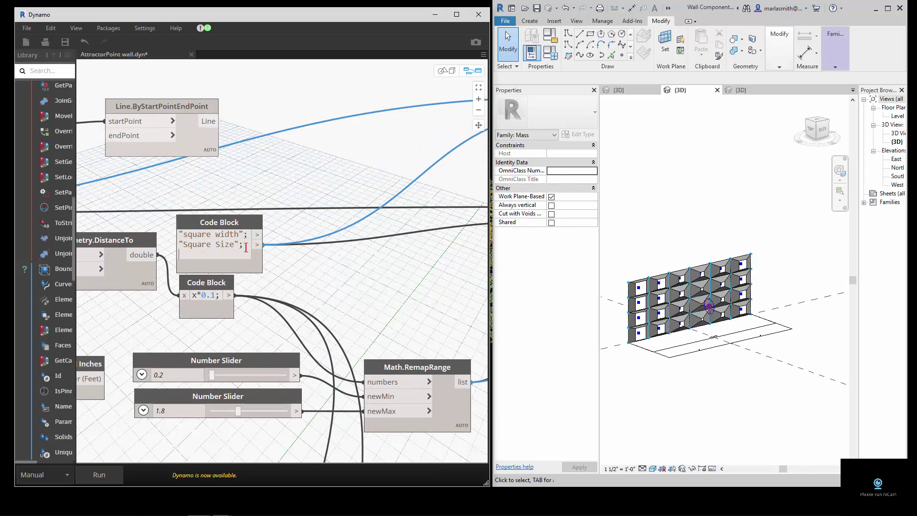
type("\"Angle Top\";")
left_click(304, 183)
scroll(210, 247, "down", 3)
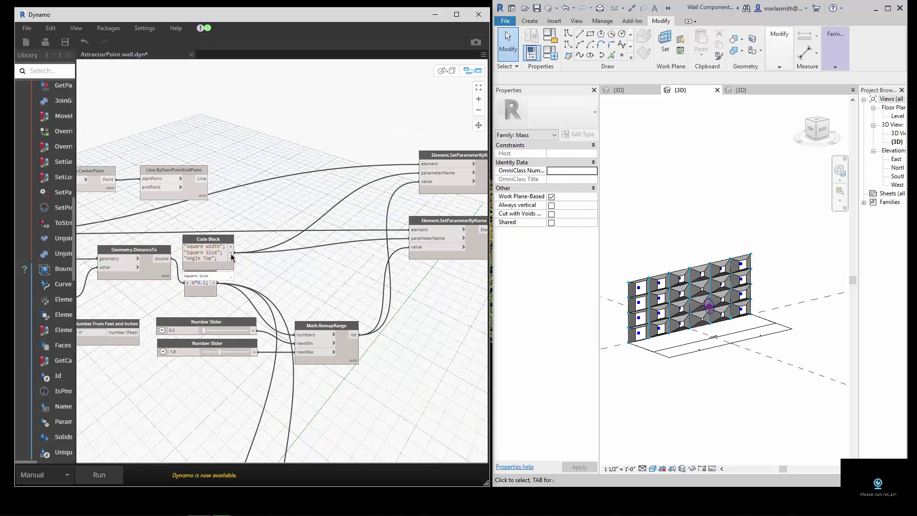
left_click_drag(233, 258, 420, 173)
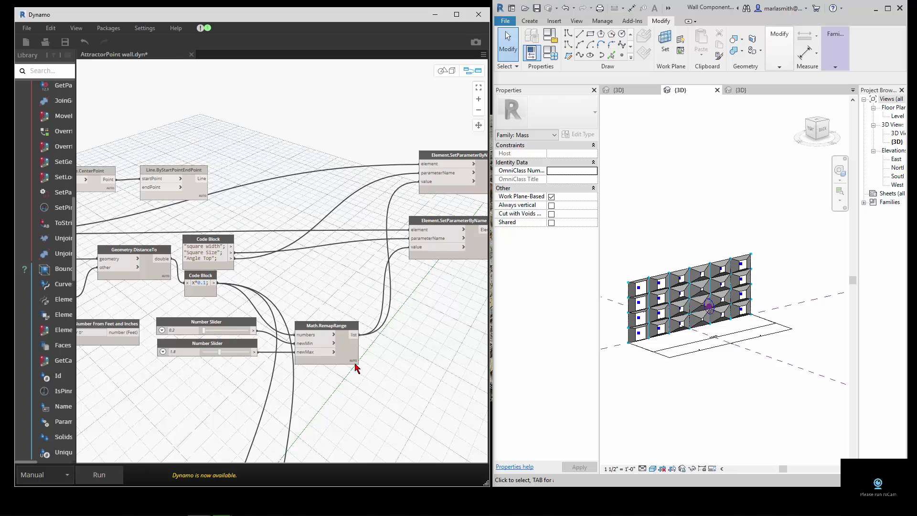
mouse_move(356, 372)
left_click(342, 329)
double_click(146, 311)
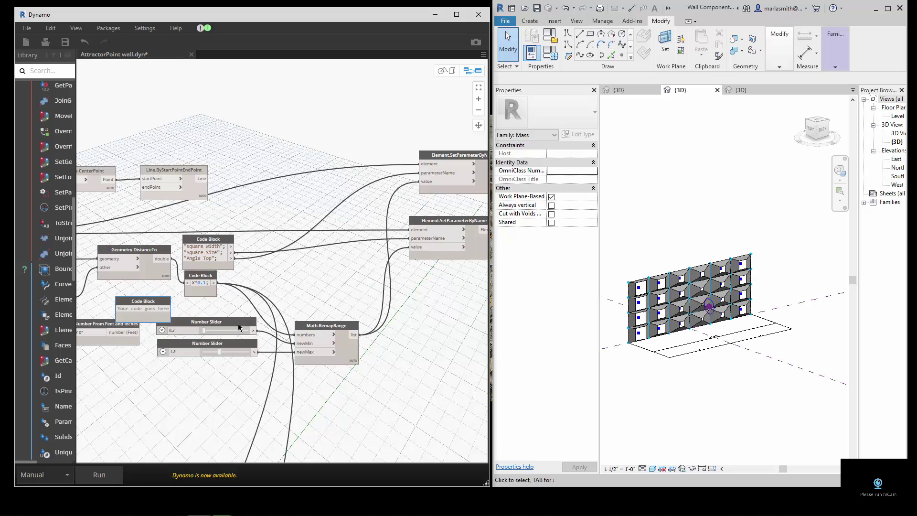
key("Delete")
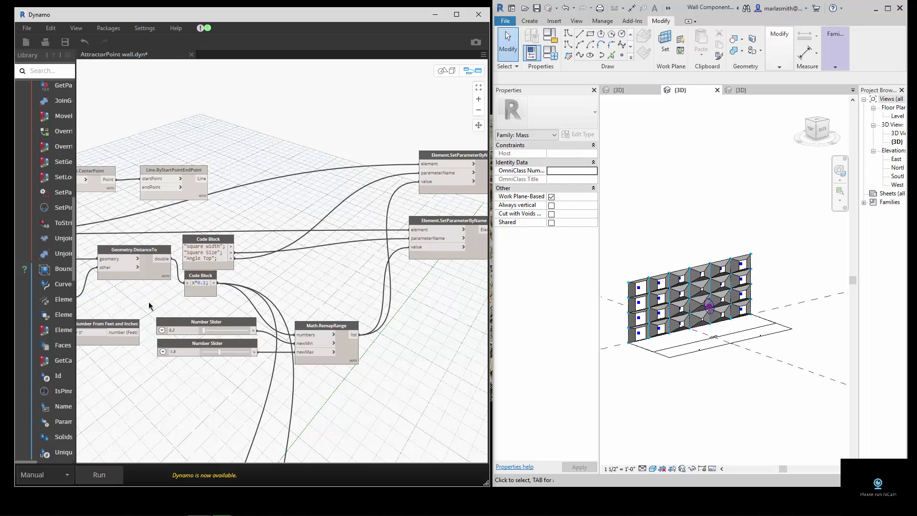
Duplicate the two number sliders with their Math.RemapRange node and place the copies above the duplicated Element.SetParameterByName node.
left_click_drag(152, 312, 378, 385)
key("ctrl+c")
key("ctrl+v")
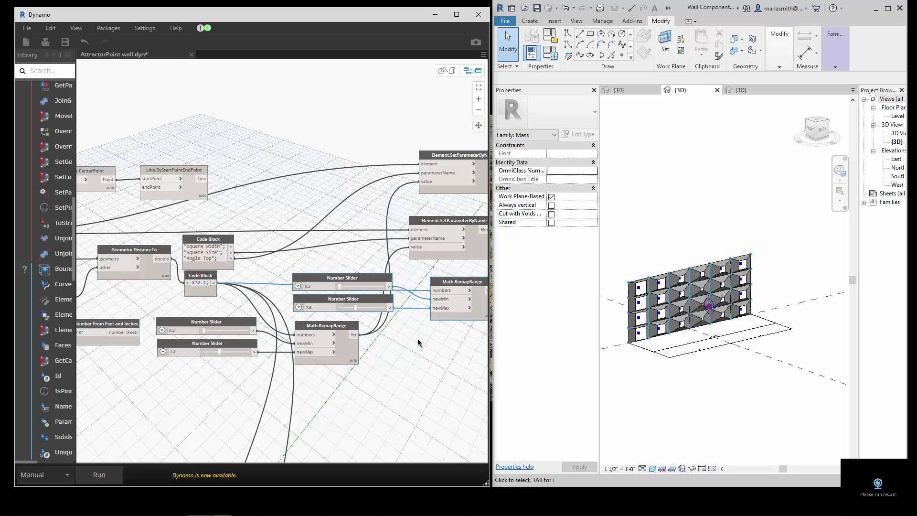
middle_click_drag(357, 264, 261, 282)
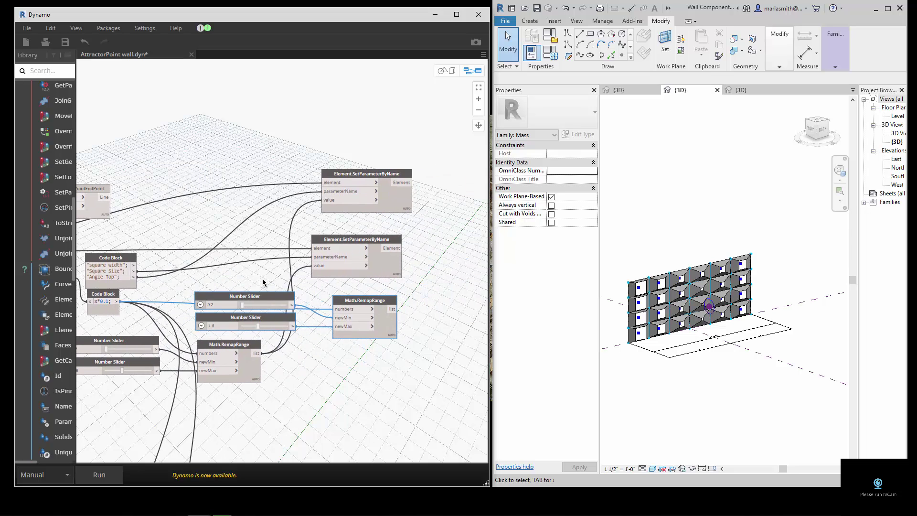
left_click_drag(369, 307, 270, 140)
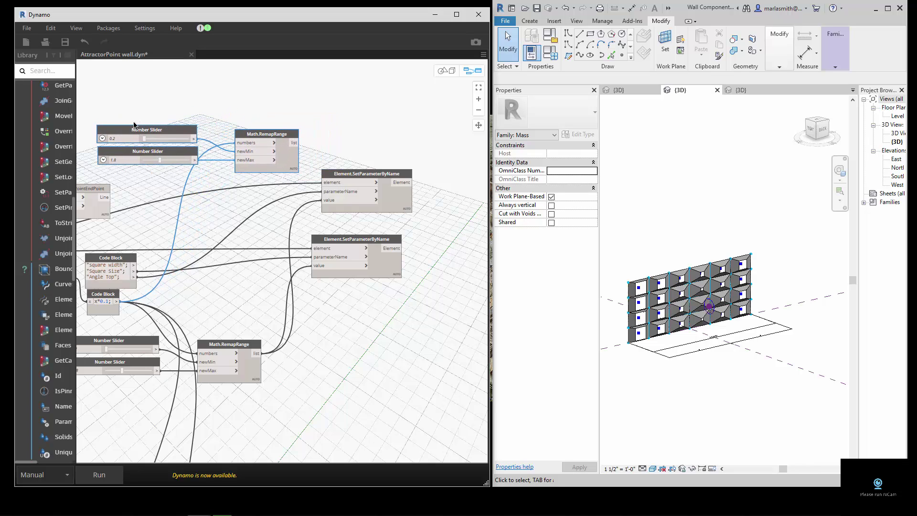
Give the duplicated newMin slider a maximum of 60 and a step of 1, and set its value to 5.
scroll(105, 117, "up", 2)
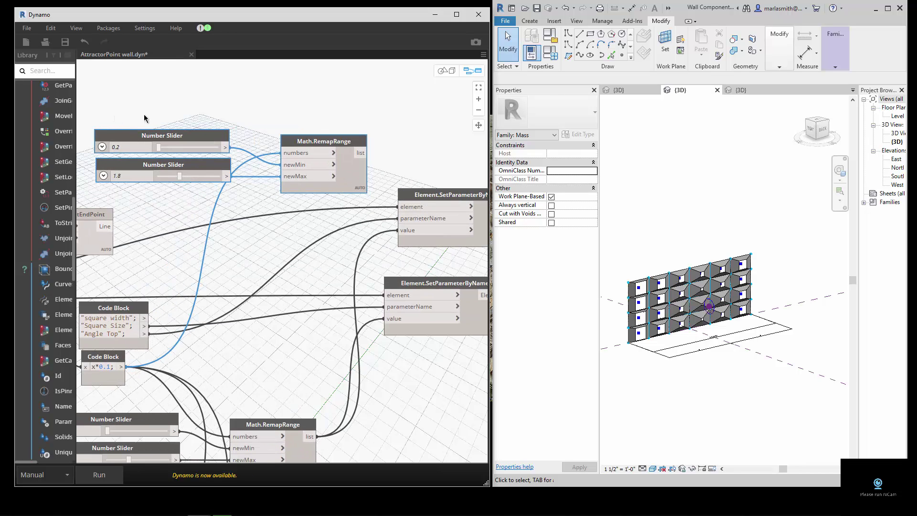
left_click(102, 147)
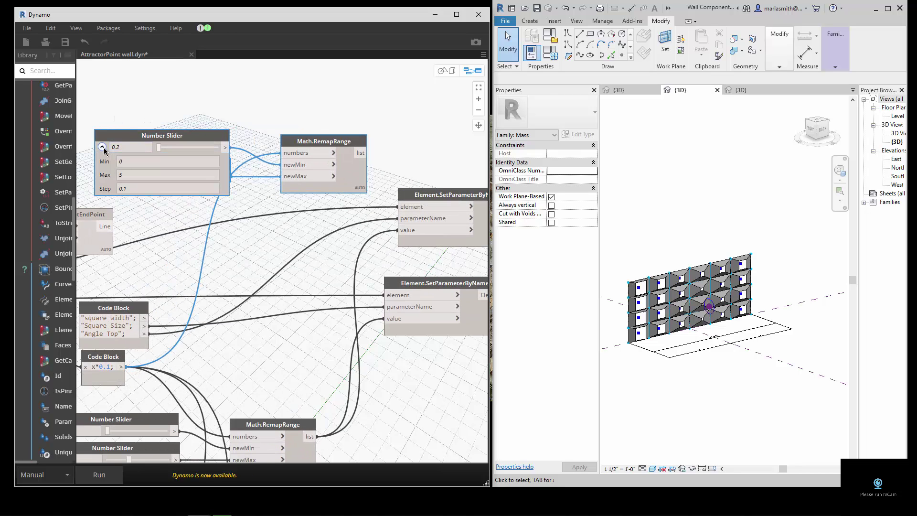
left_click(135, 191)
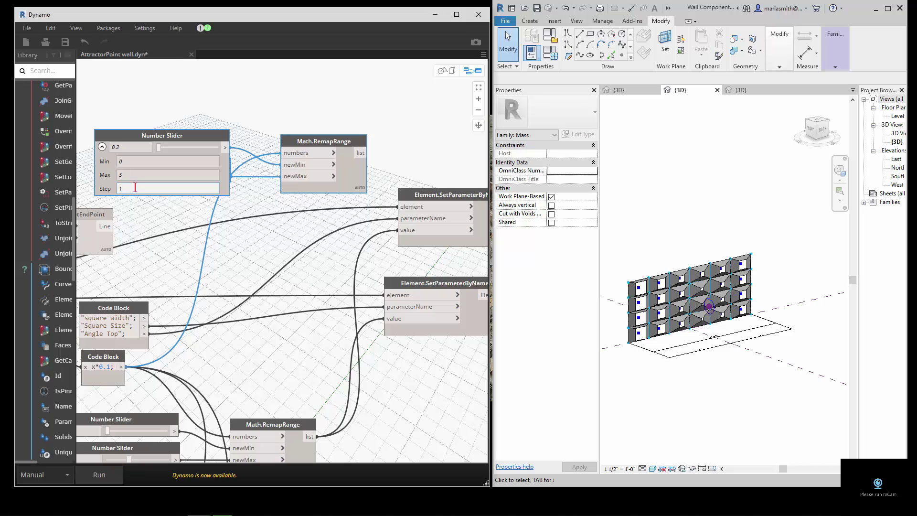
left_click(133, 178)
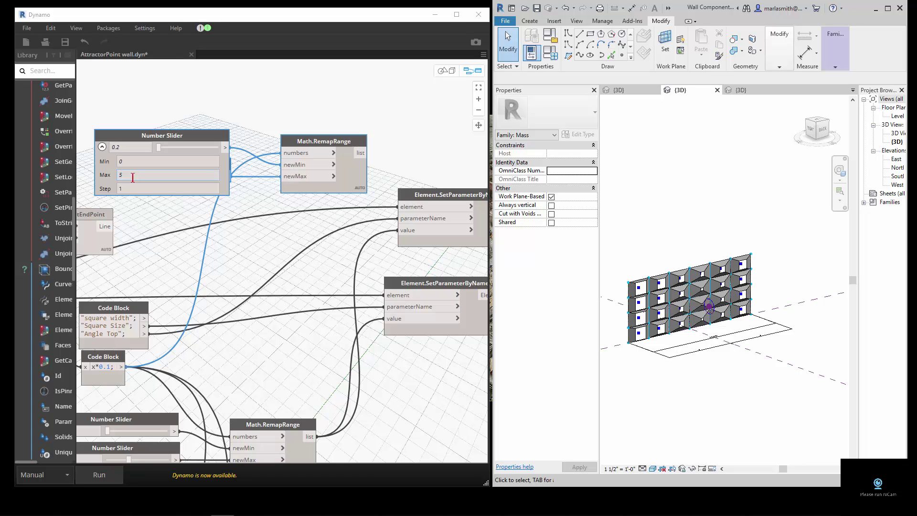
left_click(136, 174)
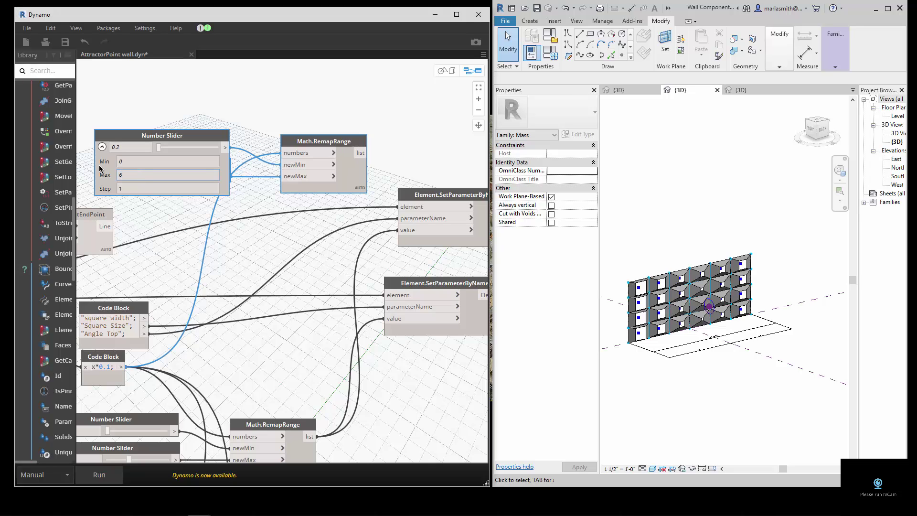
left_click(206, 104)
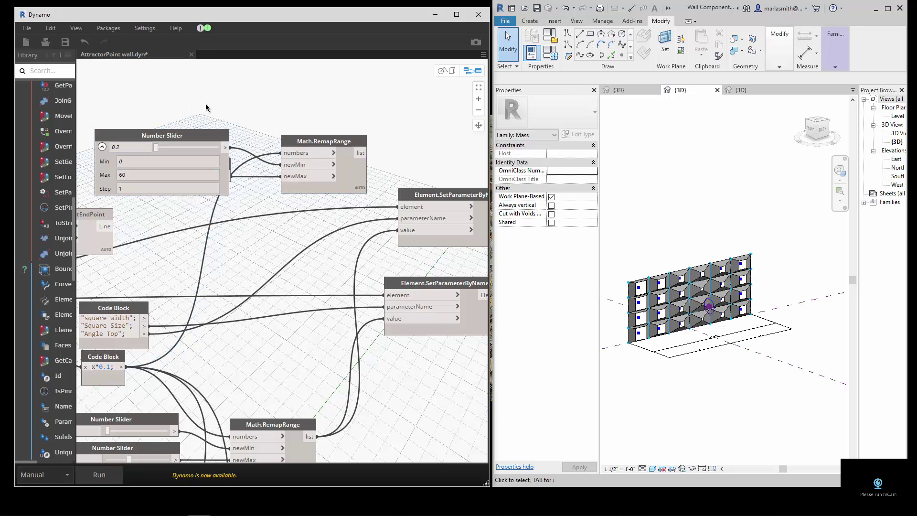
left_click(102, 147)
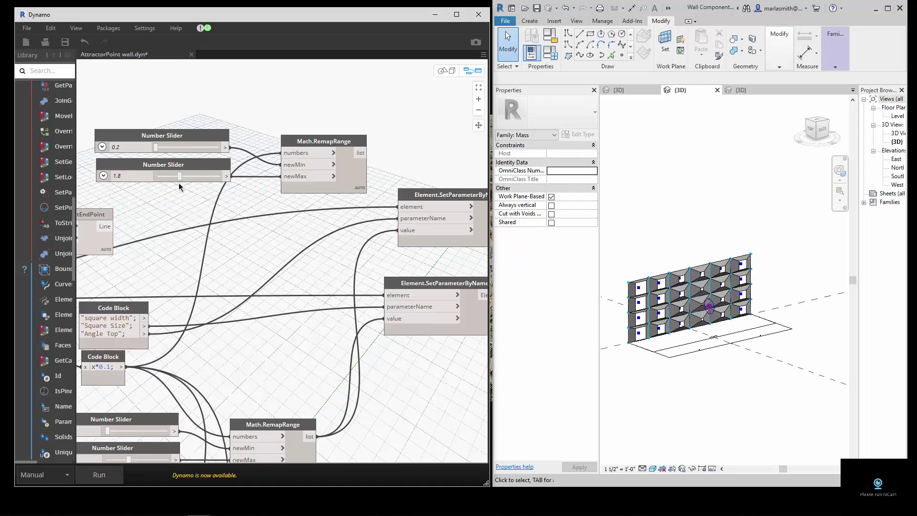
mouse_move(156, 152)
left_mouse_down()
mouse_move(217, 152)
mouse_move(170, 151)
left_mouse_up()
left_click_drag(167, 149, 159, 148)
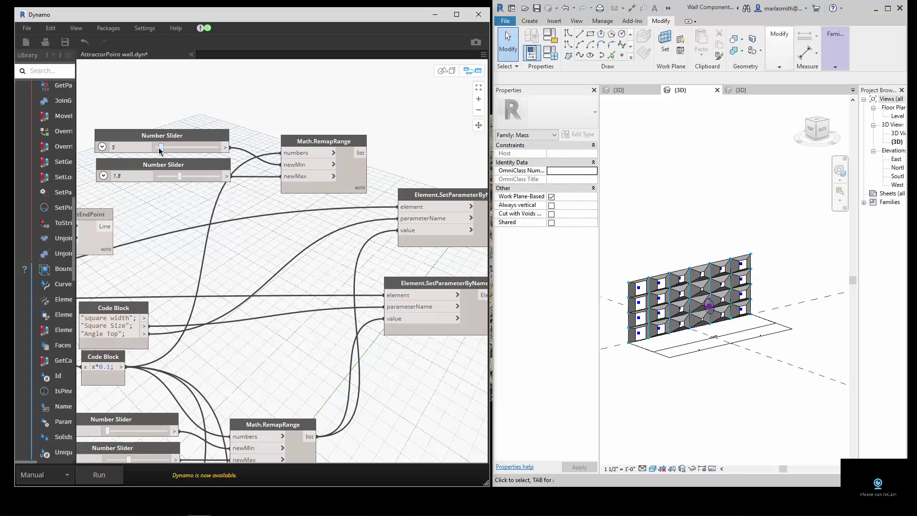
Replace the upper Math.RemapRange node's 1.8 slider with a copy of the newMin slider, placed below it and wired to newMax.
left_click(170, 171)
key("Delete")
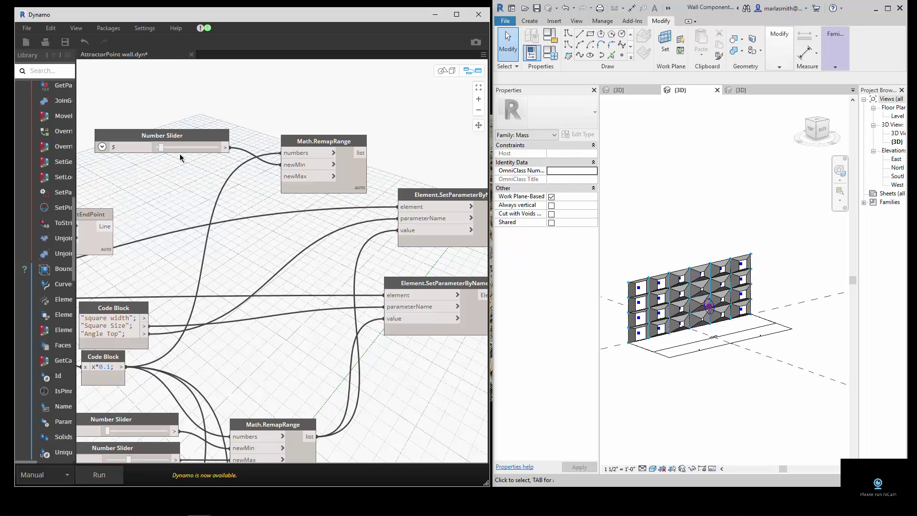
left_click(192, 142)
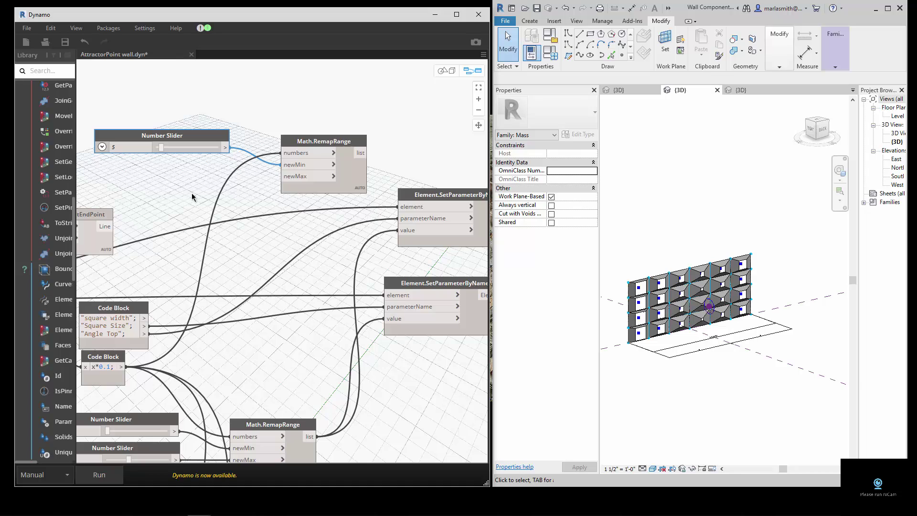
key("ctrl+v")
left_click_drag(306, 155, 161, 172)
left_click(232, 180)
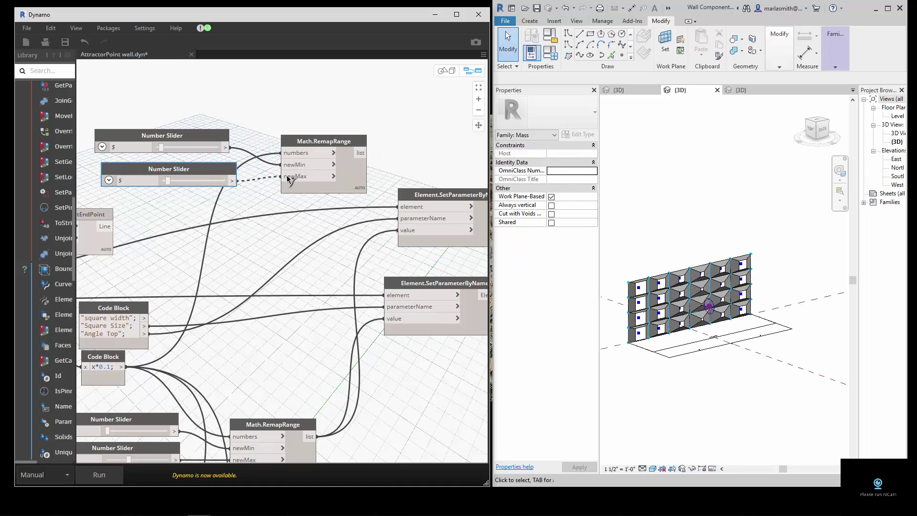
left_click(288, 176)
Set the upper Math.RemapRange node's newMin slider to 0 and its newMax slider to 44.
left_click_drag(162, 148, 152, 149)
left_click_drag(176, 185, 212, 182)
scroll(213, 194, "down", 3)
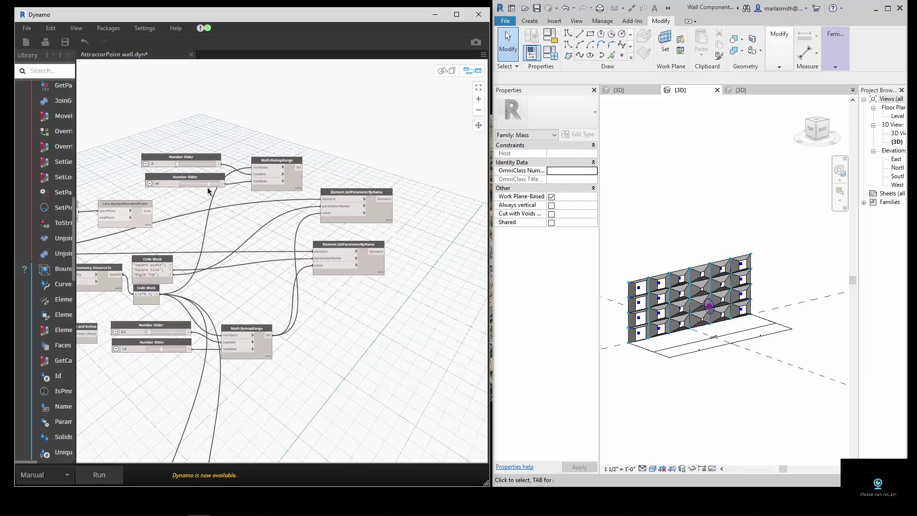
Wire the upper Math.RemapRange list to the upper Element.SetParameterByName value input, and move the parameter-name code block closer to the Element.SetParameterByName nodes.
scroll(354, 182, "up", 2)
left_click_drag(279, 163, 318, 228)
scroll(352, 163, "down", 3)
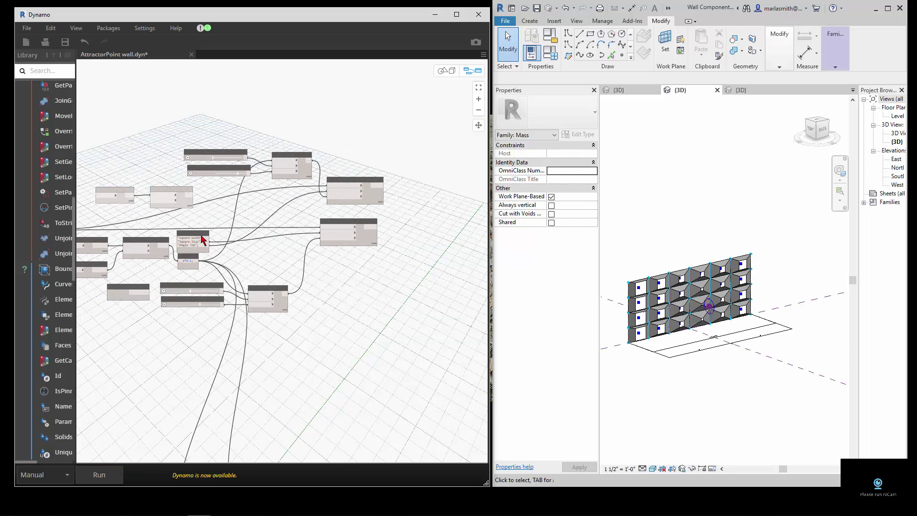
left_click_drag(200, 232, 271, 202)
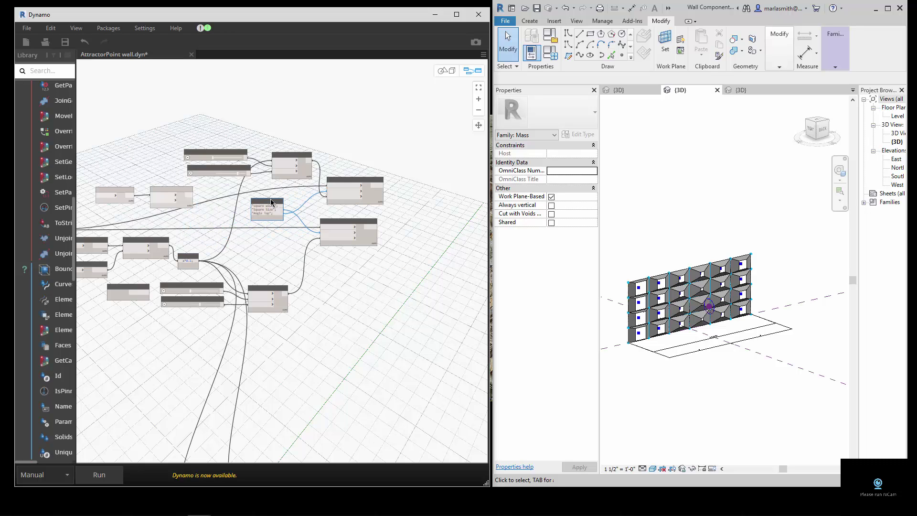
scroll(277, 200, "up", 3)
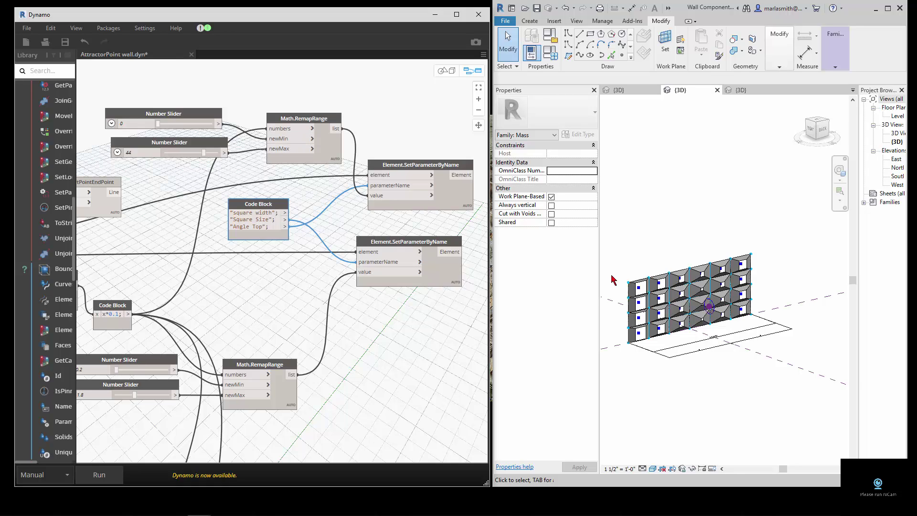
Run the Dynamo graph and inspect the rotated panel apertures on the Revit wall from several angles.
left_click(697, 394)
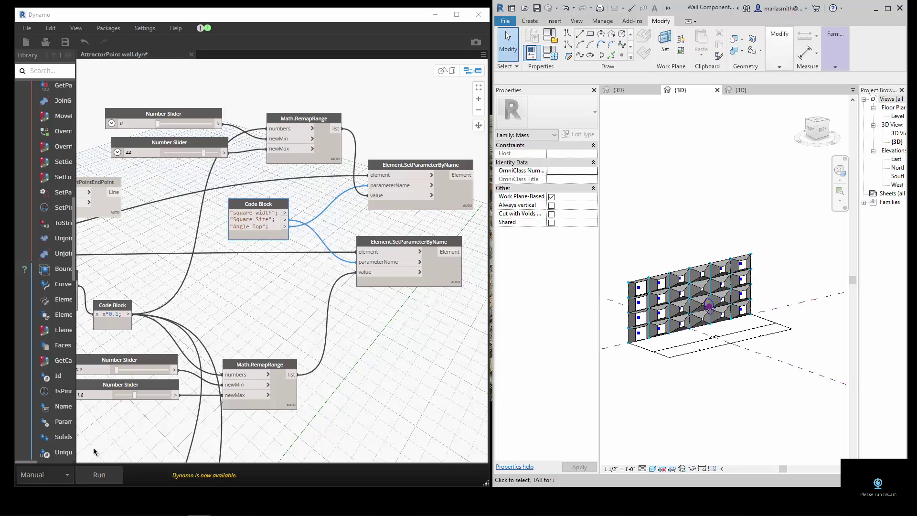
left_click(99, 475)
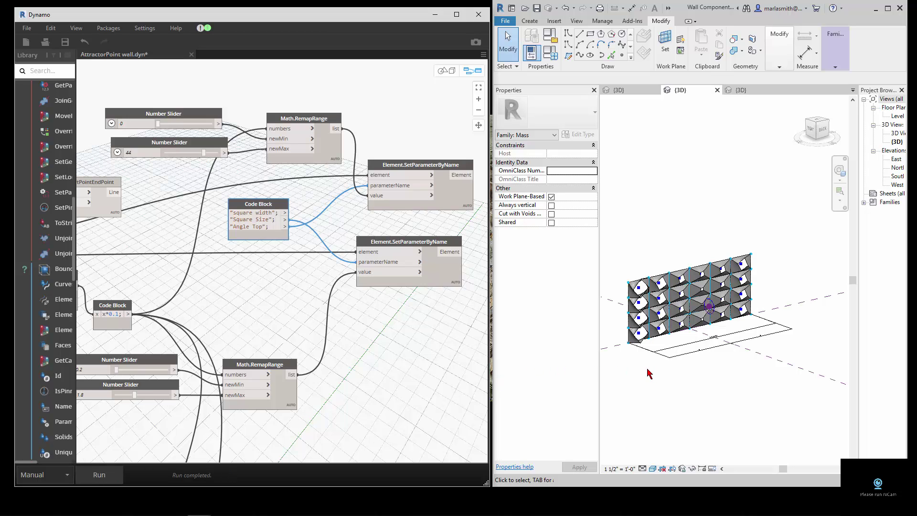
middle_click_drag(768, 274, 745, 369, "shift")
scroll(683, 277, "up", 5)
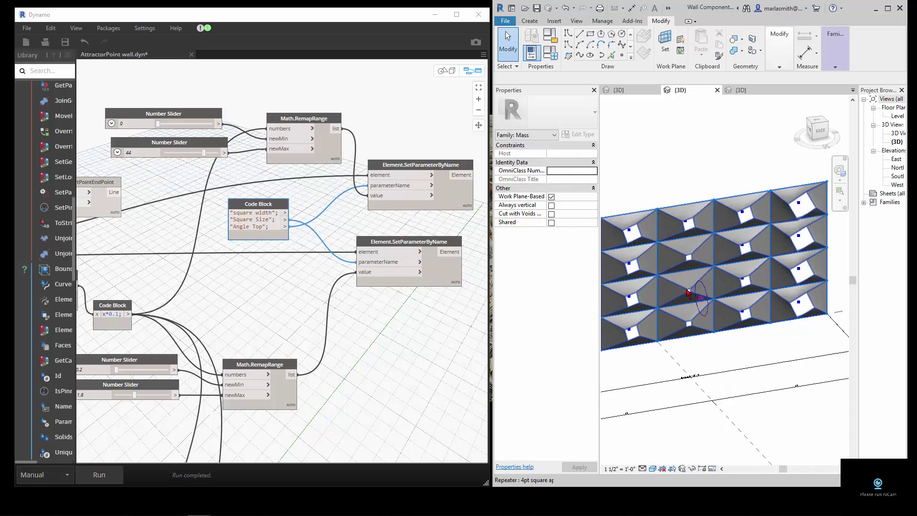
scroll(693, 294, "down", 6)
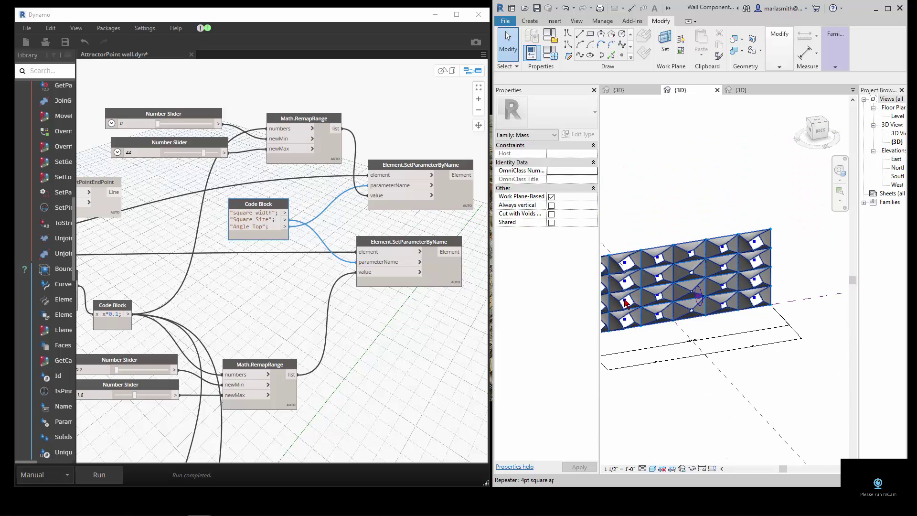
mouse_move(634, 305)
middle_mouse_down("shift")
mouse_move(744, 305)
mouse_move(683, 315)
middle_mouse_up("shift")
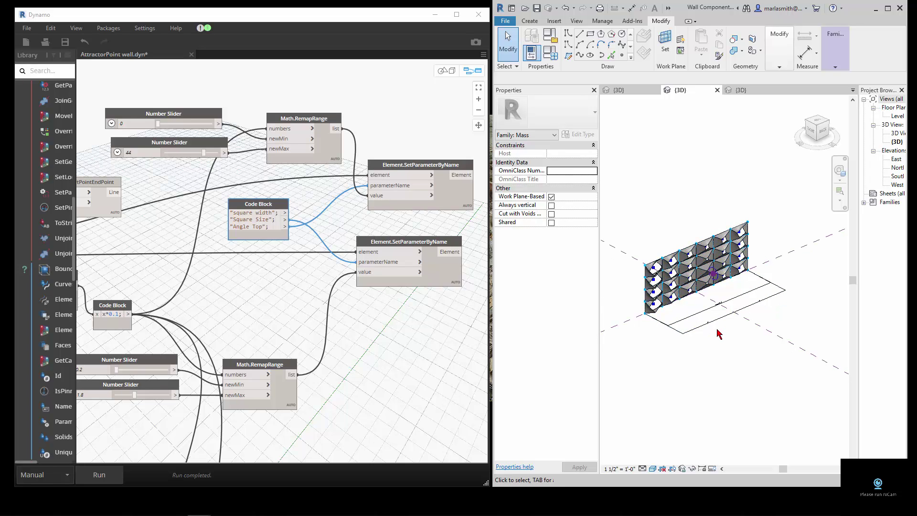